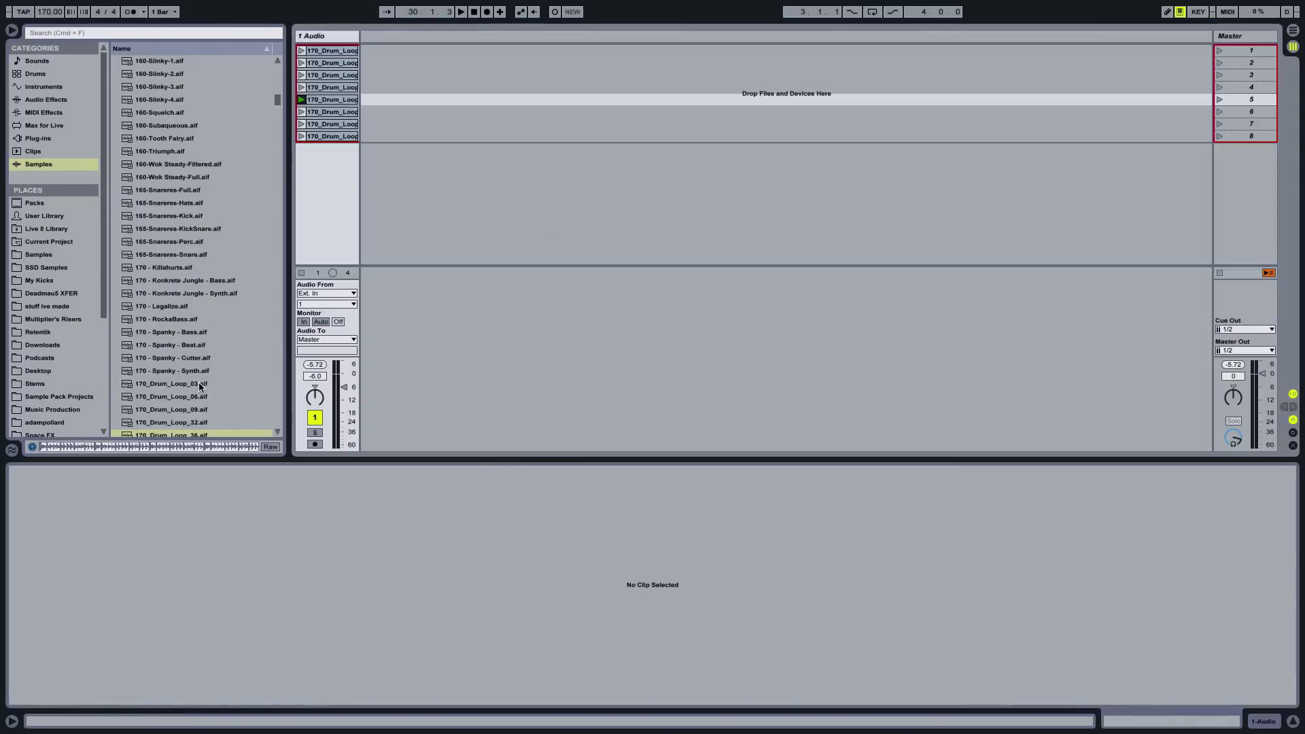
Preview 170_Drum_Loop_36.aif, launch a first-track clip, and drag the sample onto a new second track.
{"action": "left_click", "coordinate": [152, 433]}
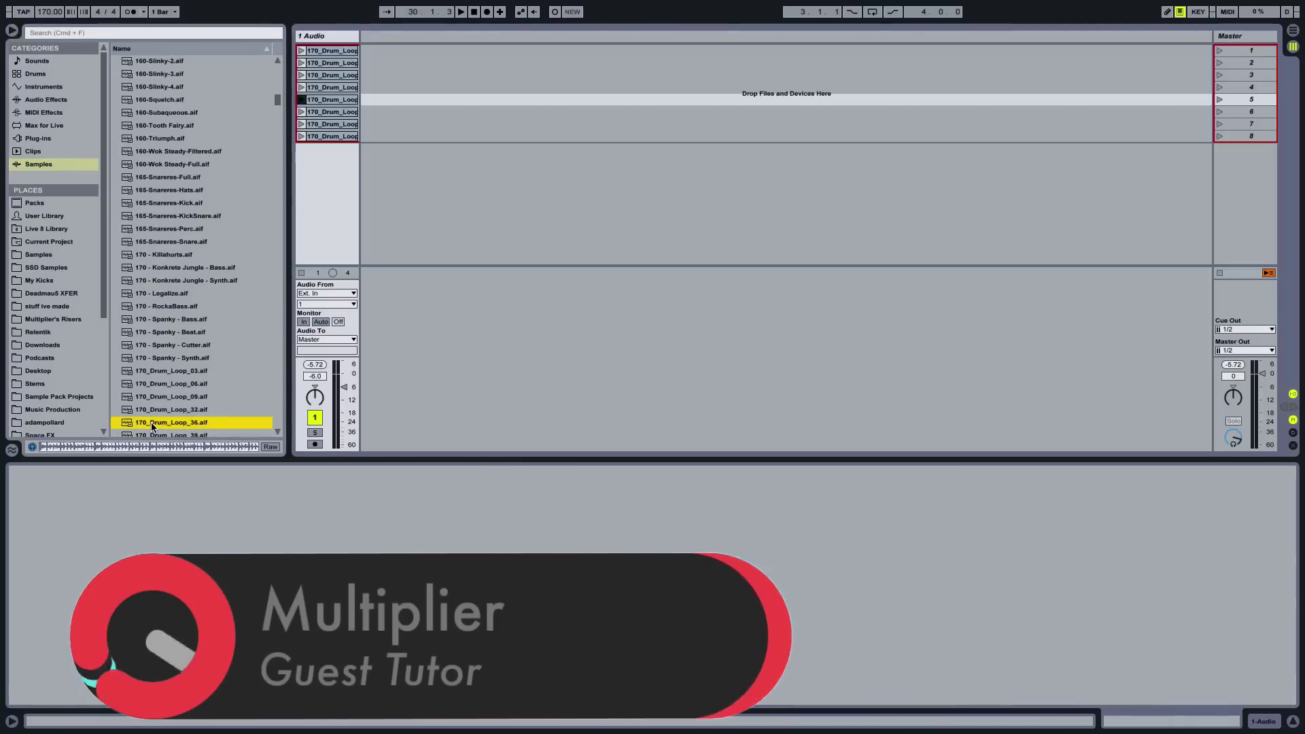
{"action": "left_click", "coordinate": [152, 425]}
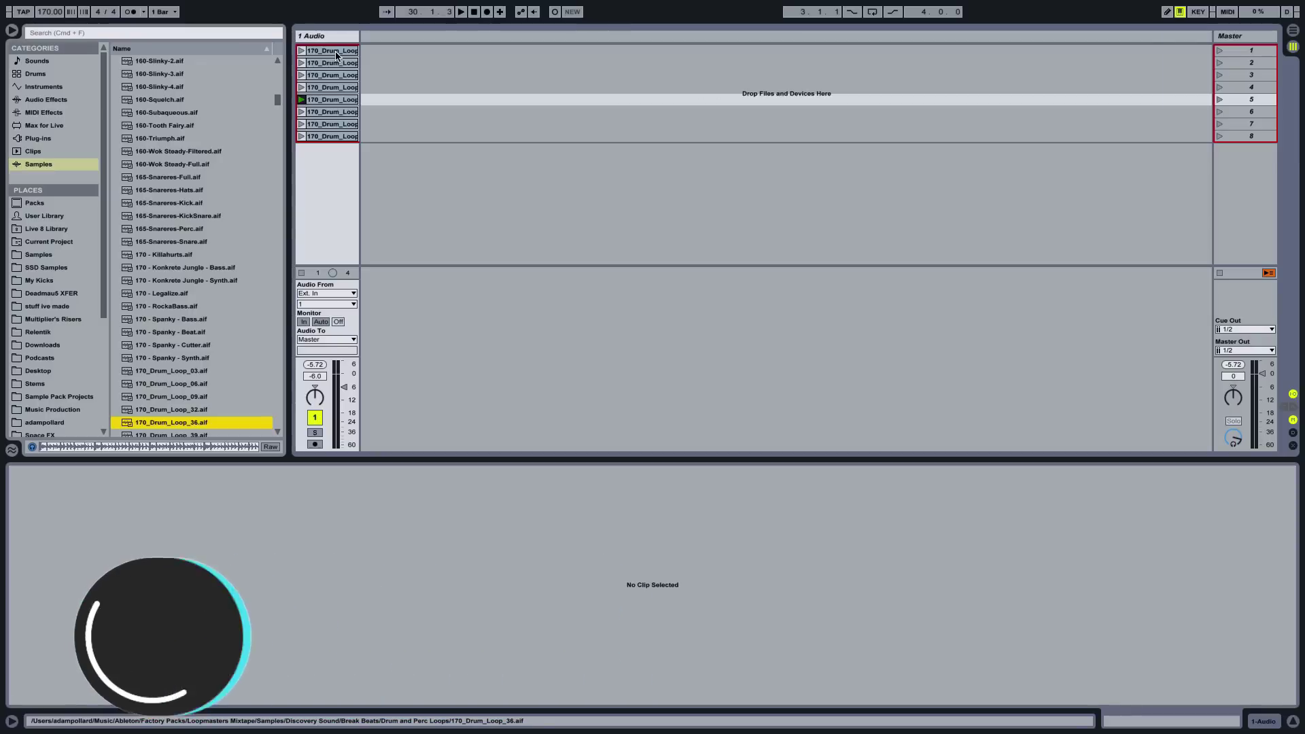
{"action": "left_click", "coordinate": [302, 98]}
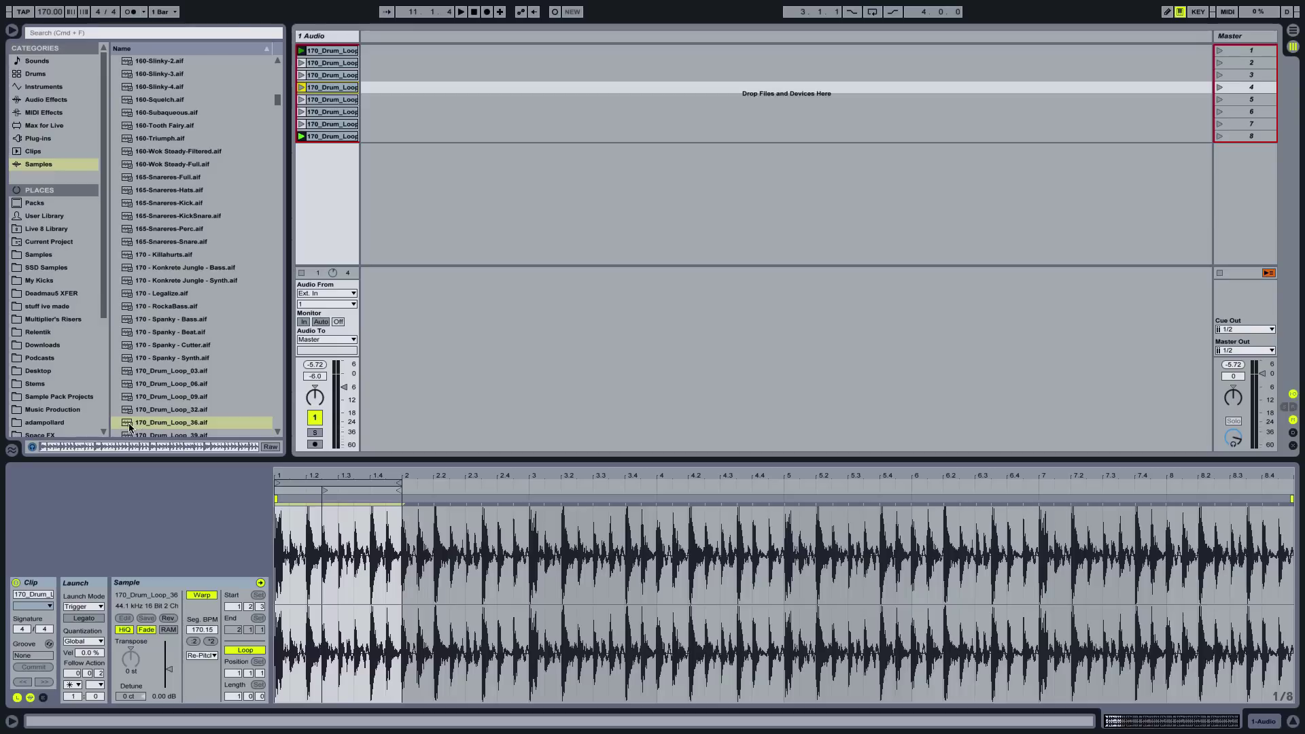
{"action": "left_click_drag", "start_coordinate": [138, 425], "coordinate": [409, 53]}
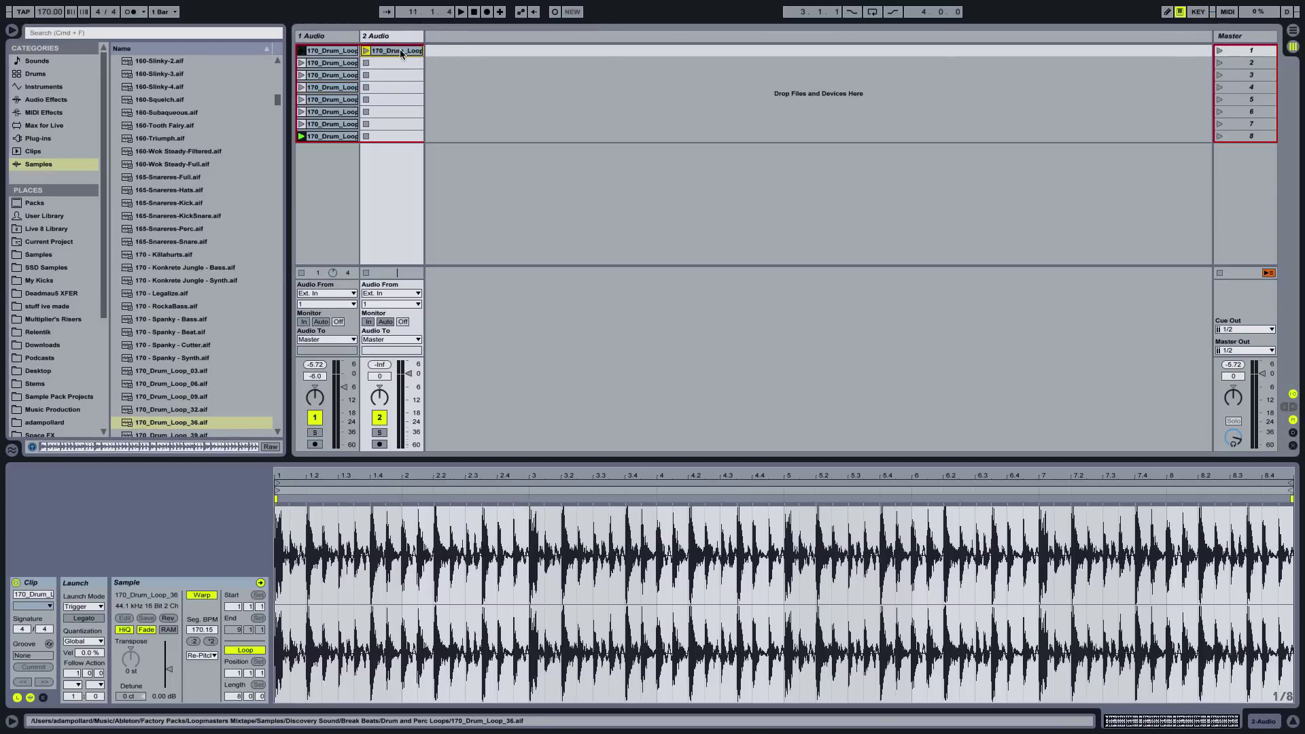
Shorten the 2 Audio clip's loop to the opening bar and zoom in around bar 1.
{"action": "left_click", "coordinate": [393, 35]}
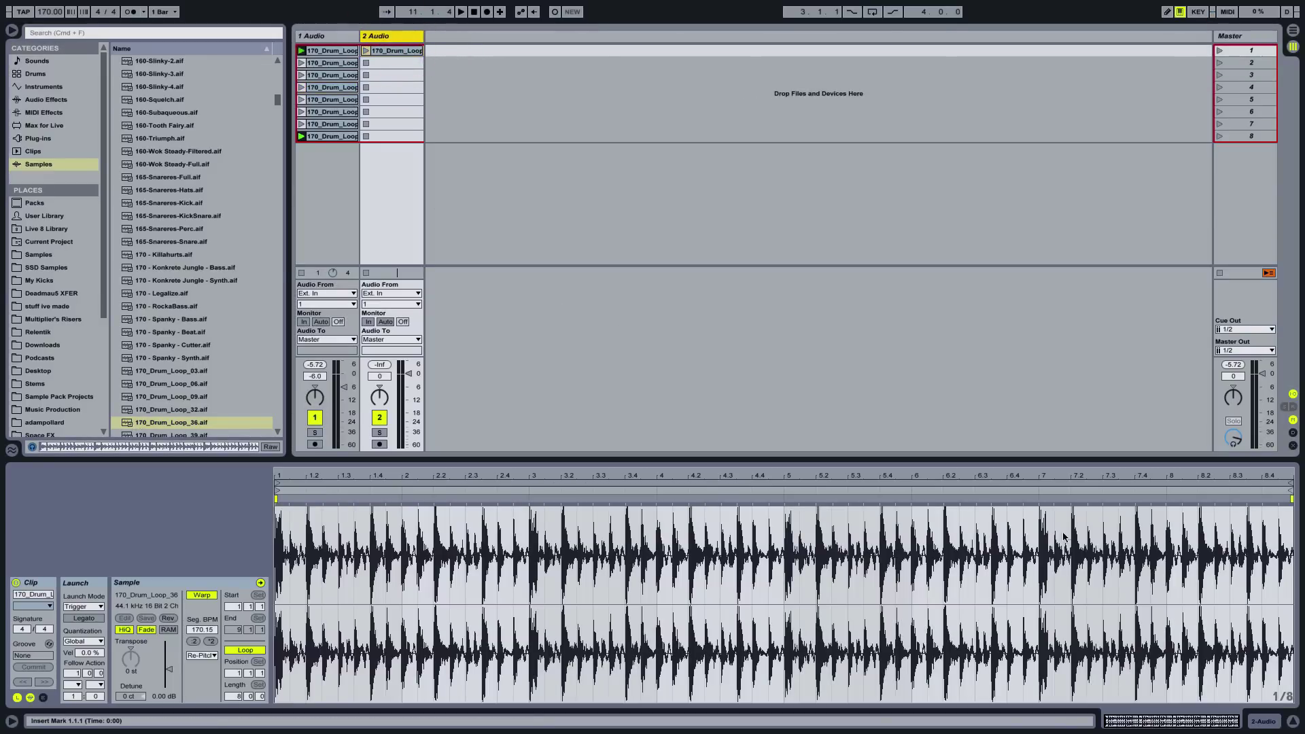
{"action": "left_click_drag", "start_coordinate": [1290, 483], "coordinate": [402, 497]}
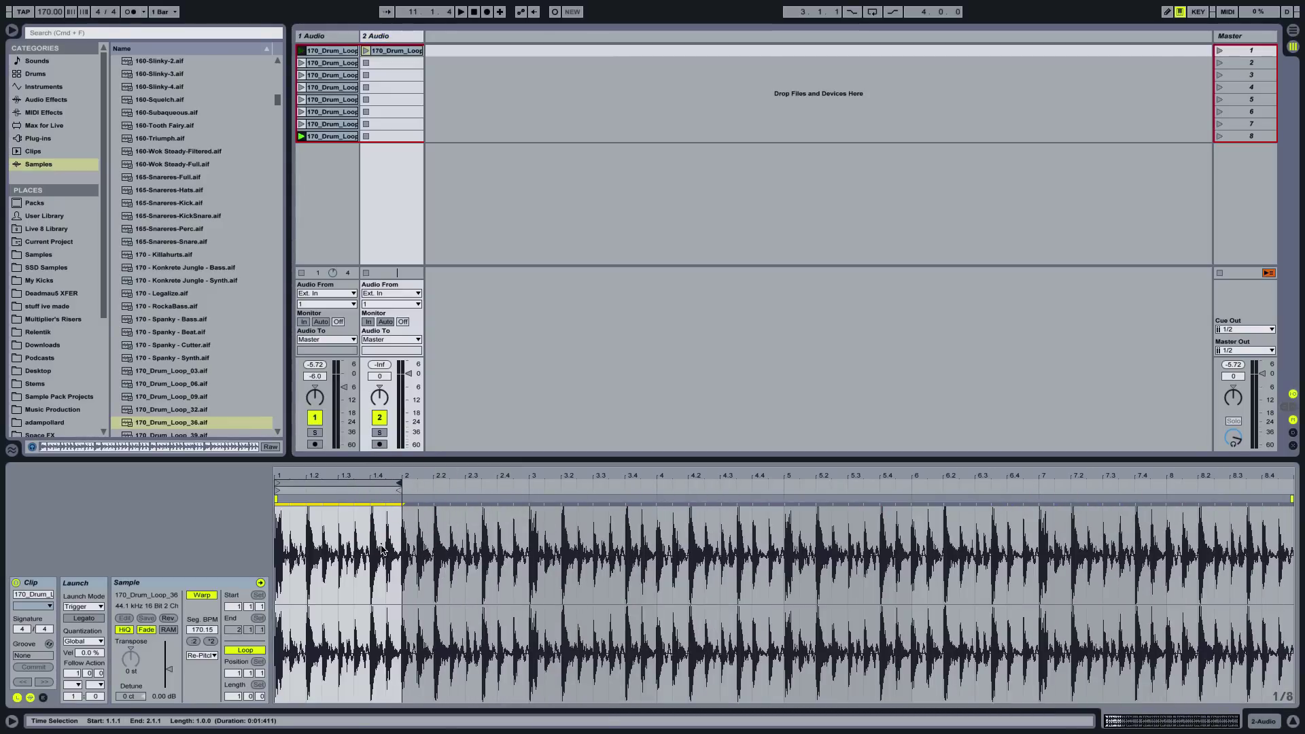
{"action": "left_click_drag", "start_coordinate": [284, 480], "coordinate": [284, 490]}
Duplicate the first-slot clip down to fill all eight slots of track 2.
{"action": "left_click", "coordinate": [387, 52]}
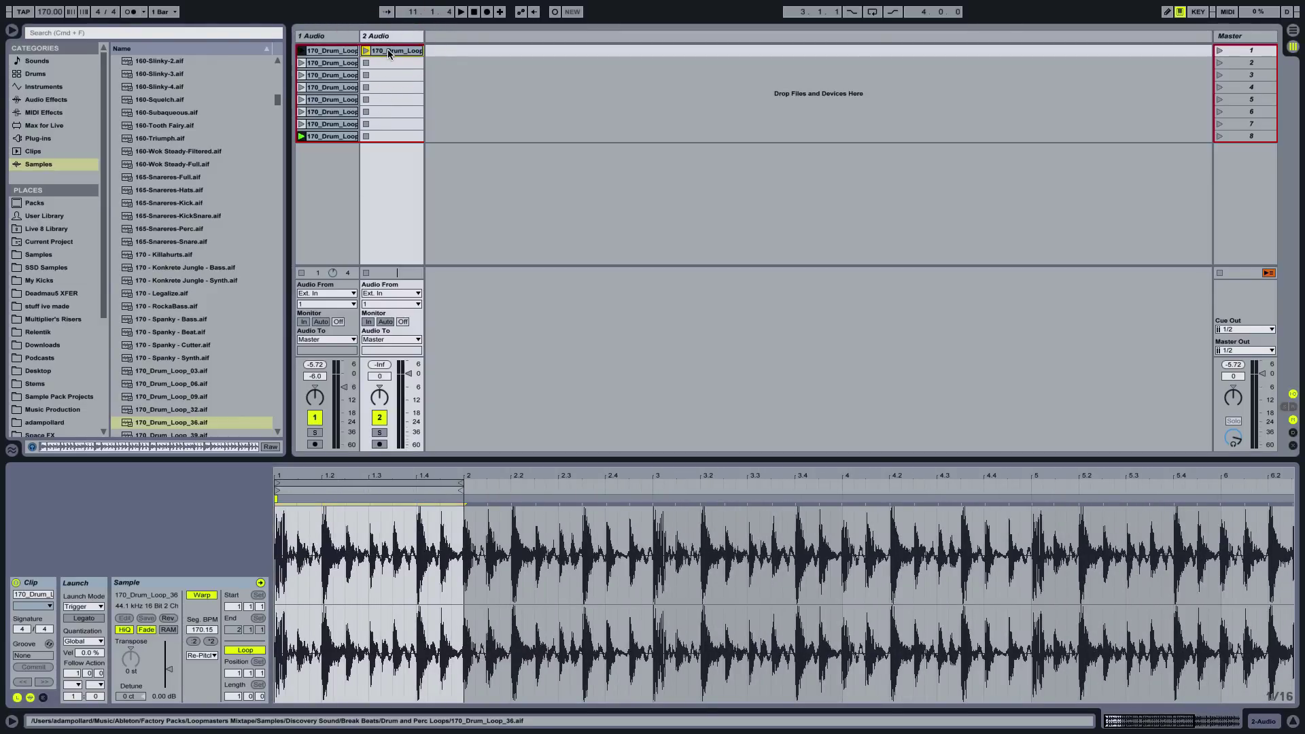
{"action": "key", "text": "super+d"}
{"action": "key", "text": "super+d"}
{"action": "key", "text": "super+d"}
{"action": "key", "text": "super+d"}
{"action": "key", "text": "super+d"}
{"action": "key", "text": "super+d"}
{"action": "key", "text": "super+d"}
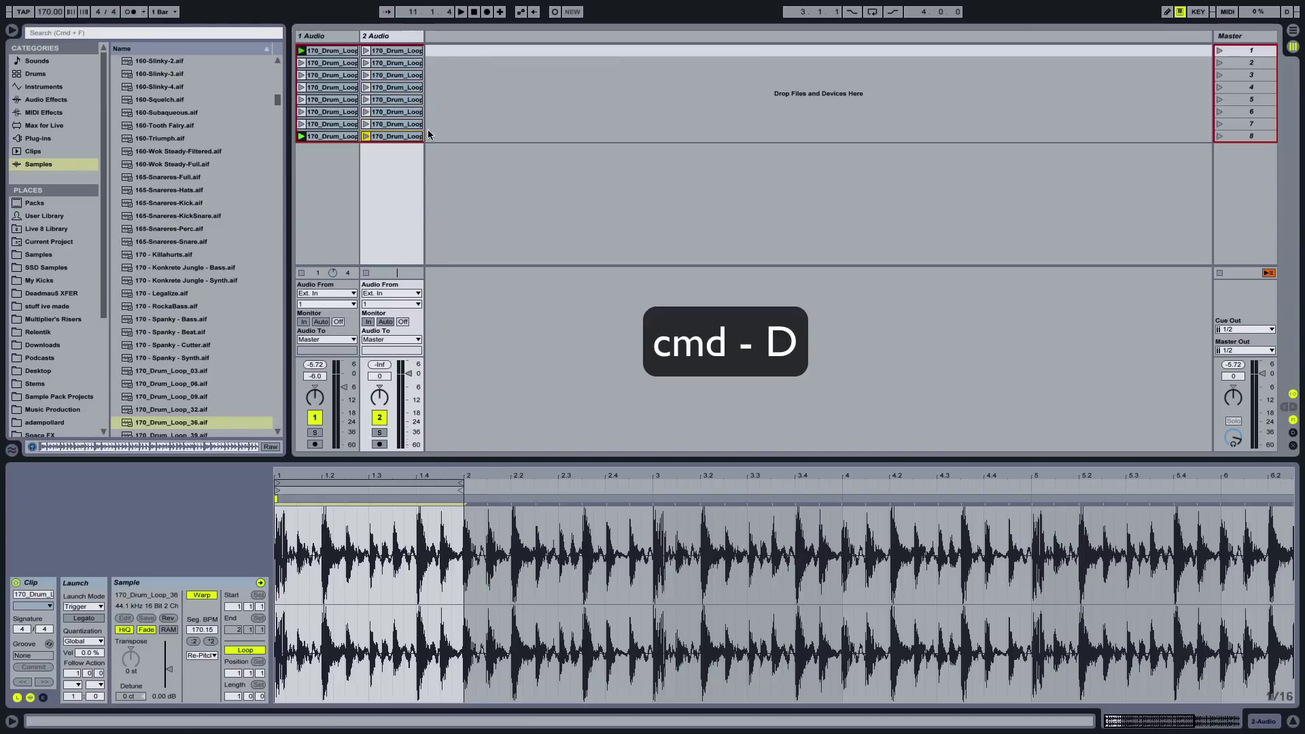
{"action": "left_click", "coordinate": [416, 54]}
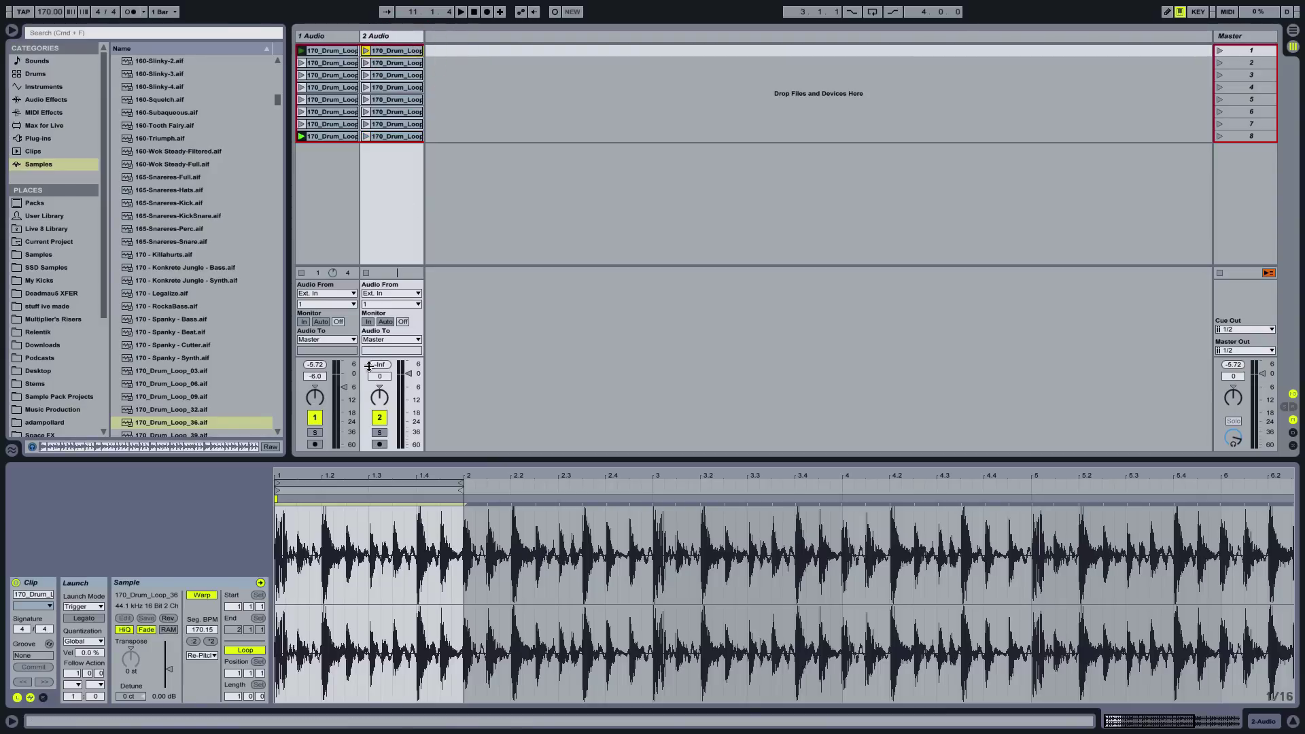
Move the start points of rows 2–5 on track 2 to later beats, such as 1.2 and 1.3.
{"action": "left_click", "coordinate": [394, 63]}
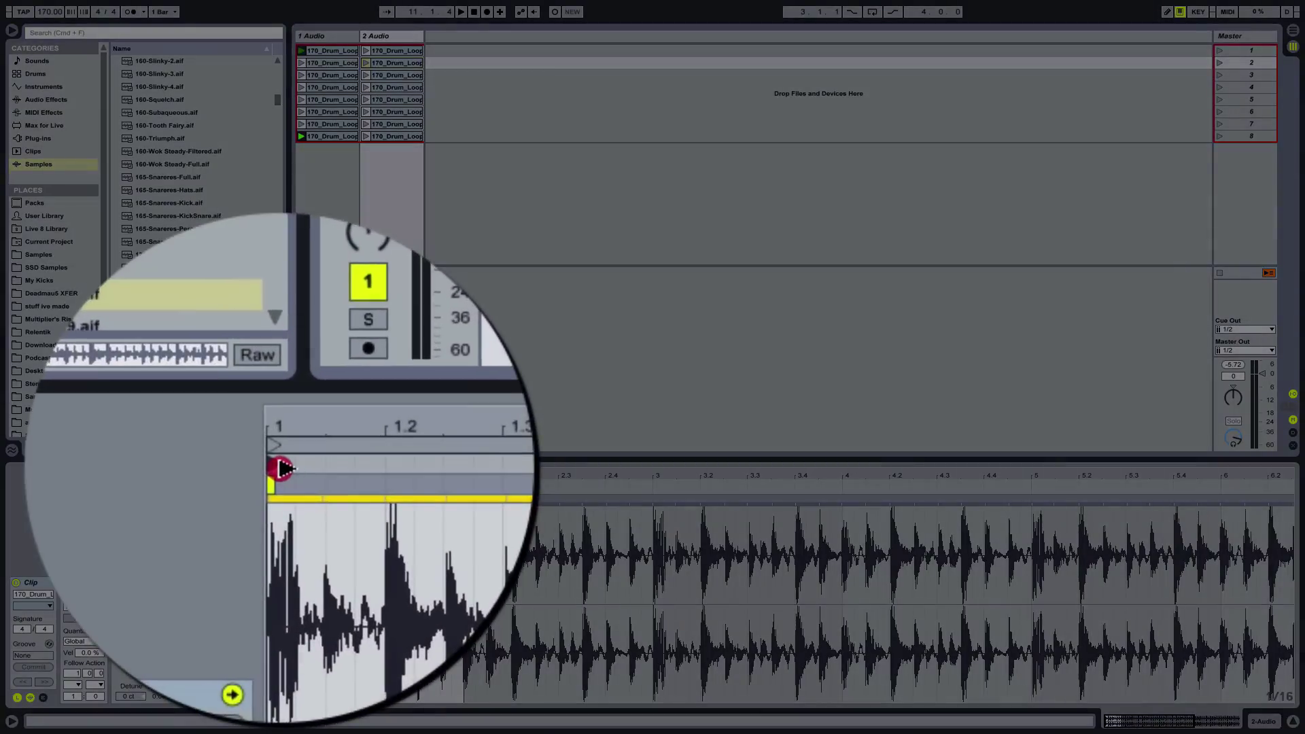
{"action": "left_click", "coordinate": [294, 493]}
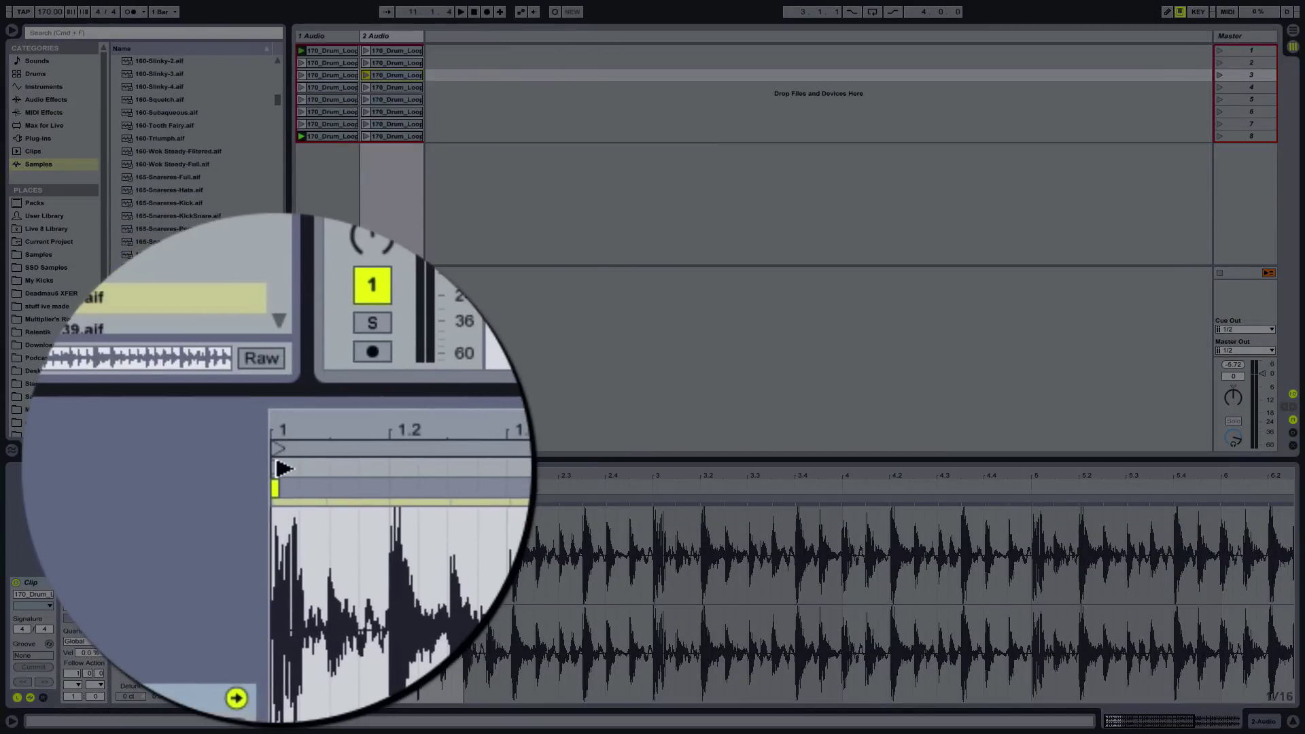
{"action": "left_click", "coordinate": [323, 466]}
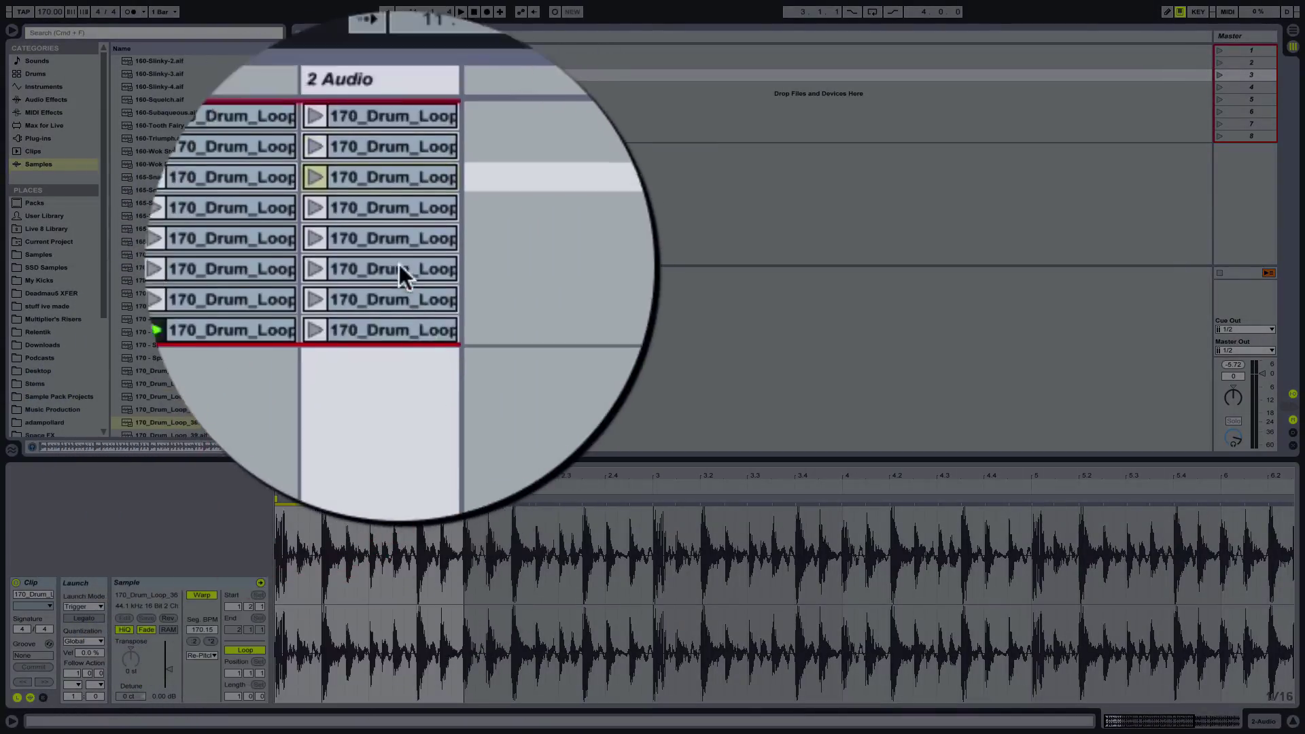
{"action": "left_click", "coordinate": [366, 87]}
{"action": "left_click_drag", "start_coordinate": [280, 468], "coordinate": [344, 462]}
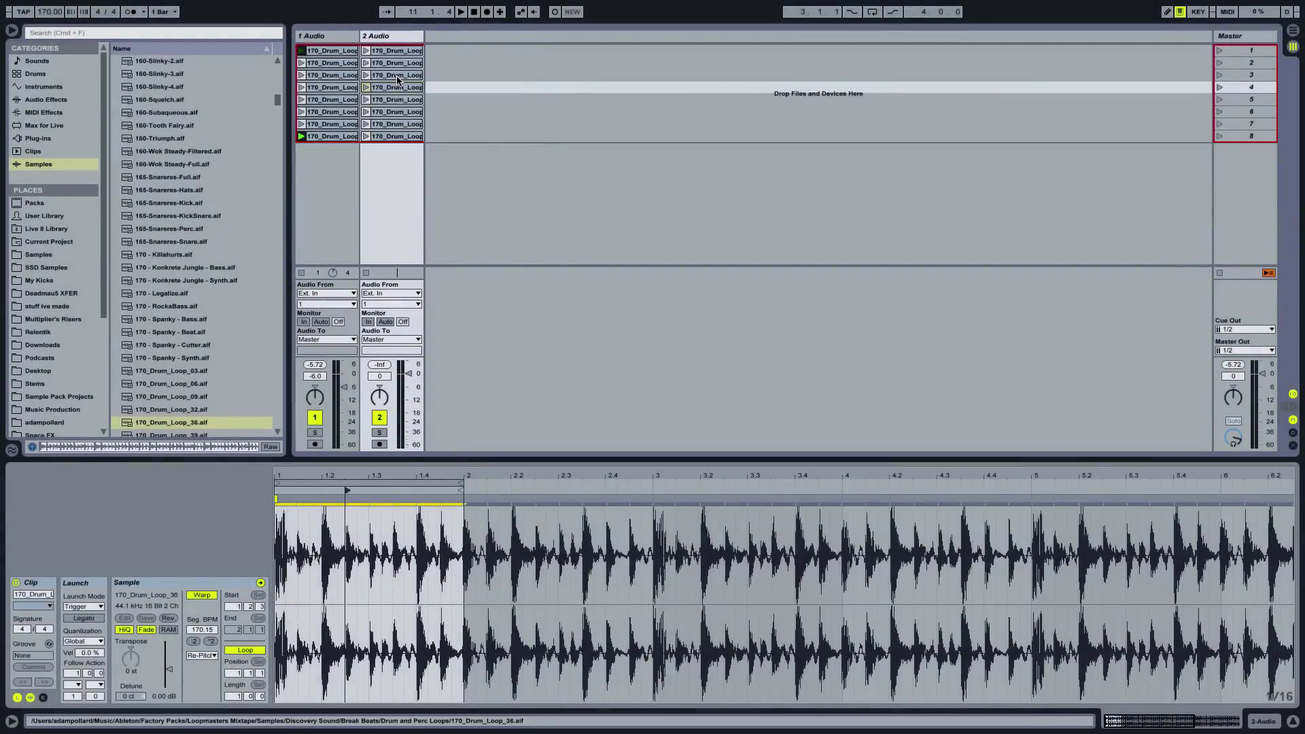
{"action": "left_click", "coordinate": [394, 87]}
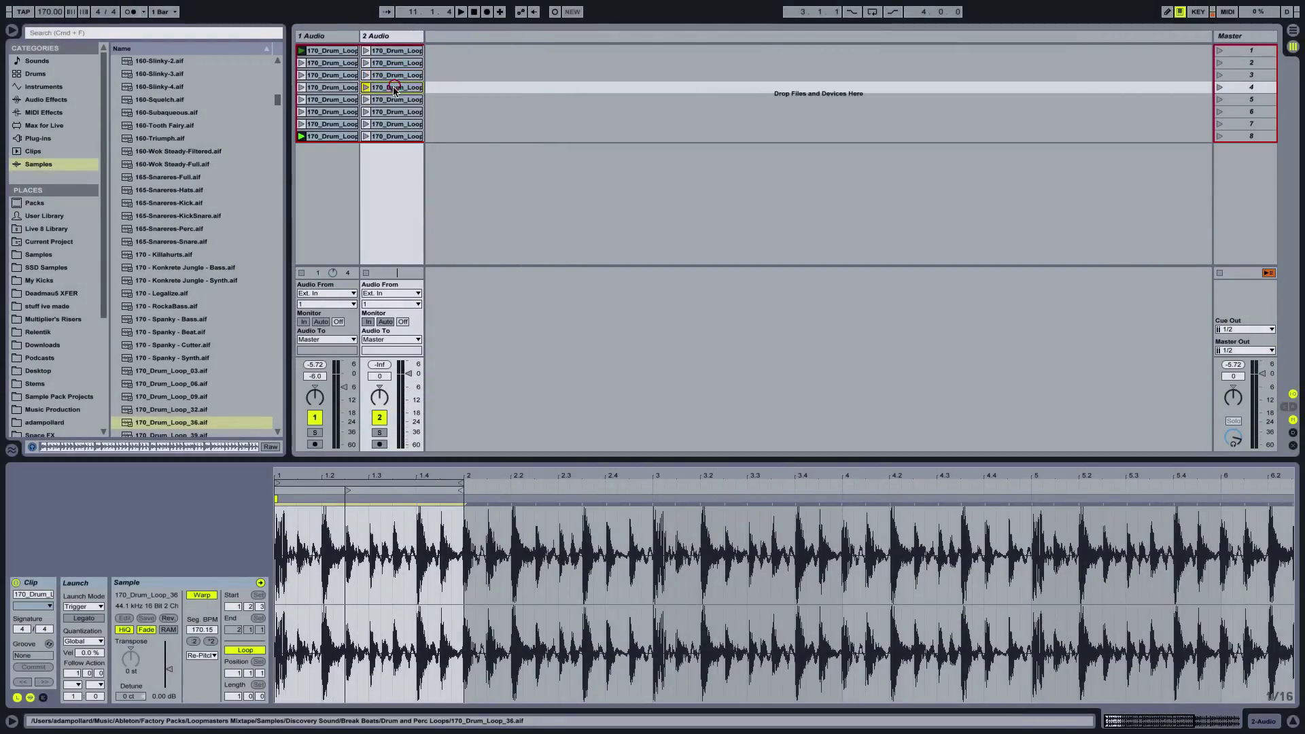
{"action": "left_click", "coordinate": [395, 99]}
{"action": "left_click_drag", "start_coordinate": [283, 489], "coordinate": [370, 490]}
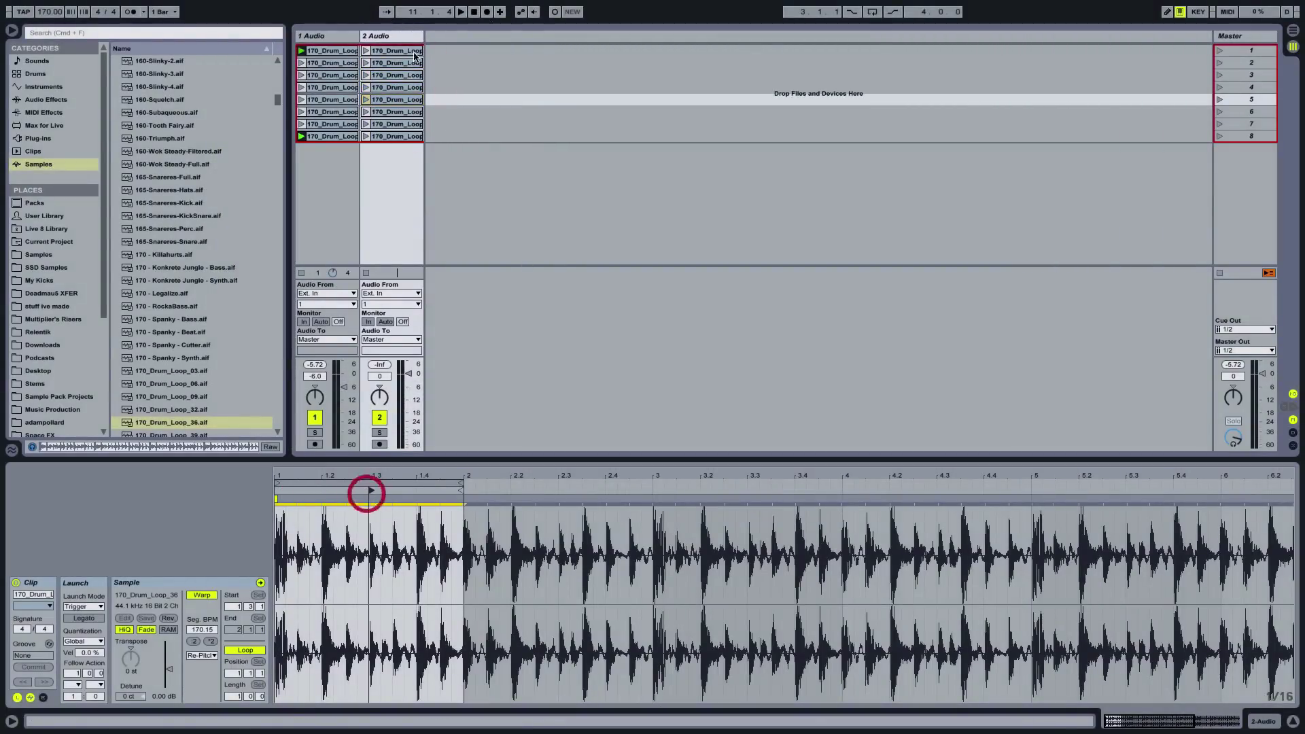
Shift the row 6, 7 and 8 clip starts later, to 1.3.3 and 1.4.3.
{"action": "left_click", "coordinate": [390, 116]}
{"action": "left_click", "coordinate": [368, 498]}
{"action": "left_click_drag", "start_coordinate": [368, 498], "coordinate": [410, 495]}
{"action": "left_click", "coordinate": [382, 125]}
{"action": "left_click", "coordinate": [387, 137]}
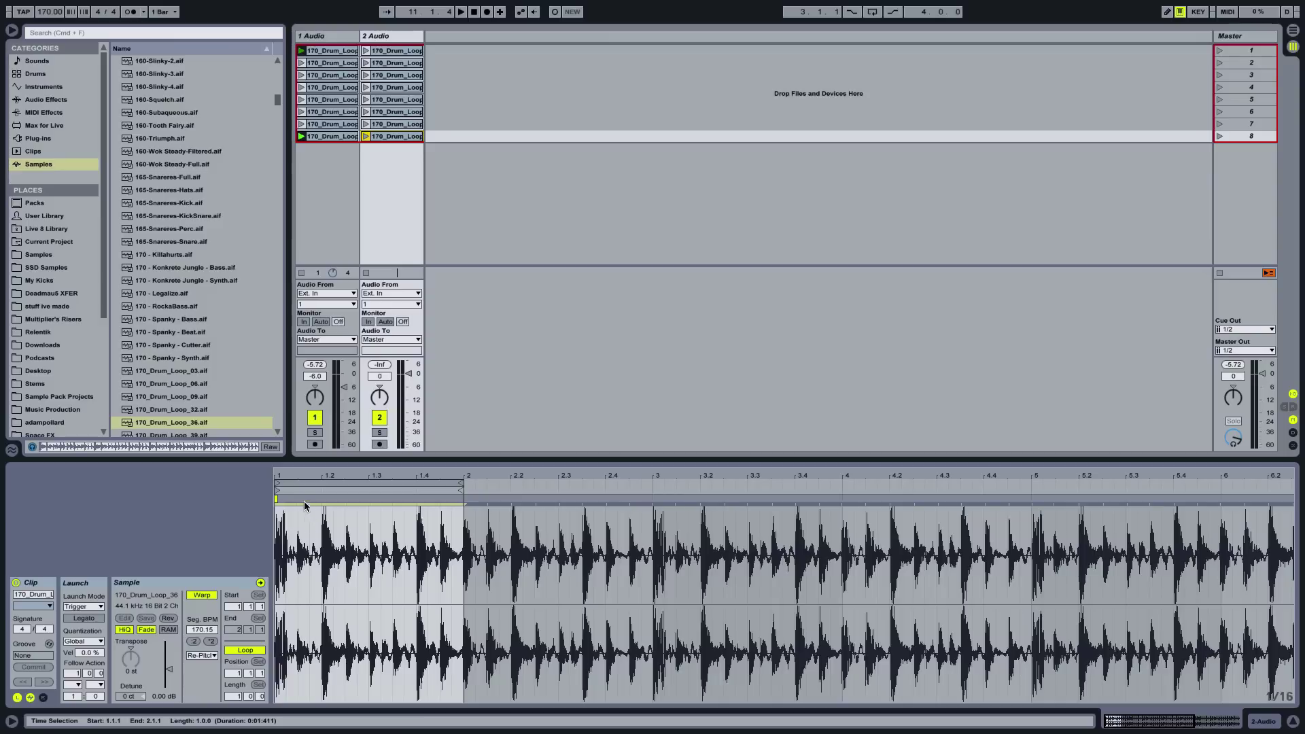
{"action": "left_click_drag", "start_coordinate": [277, 490], "coordinate": [441, 498]}
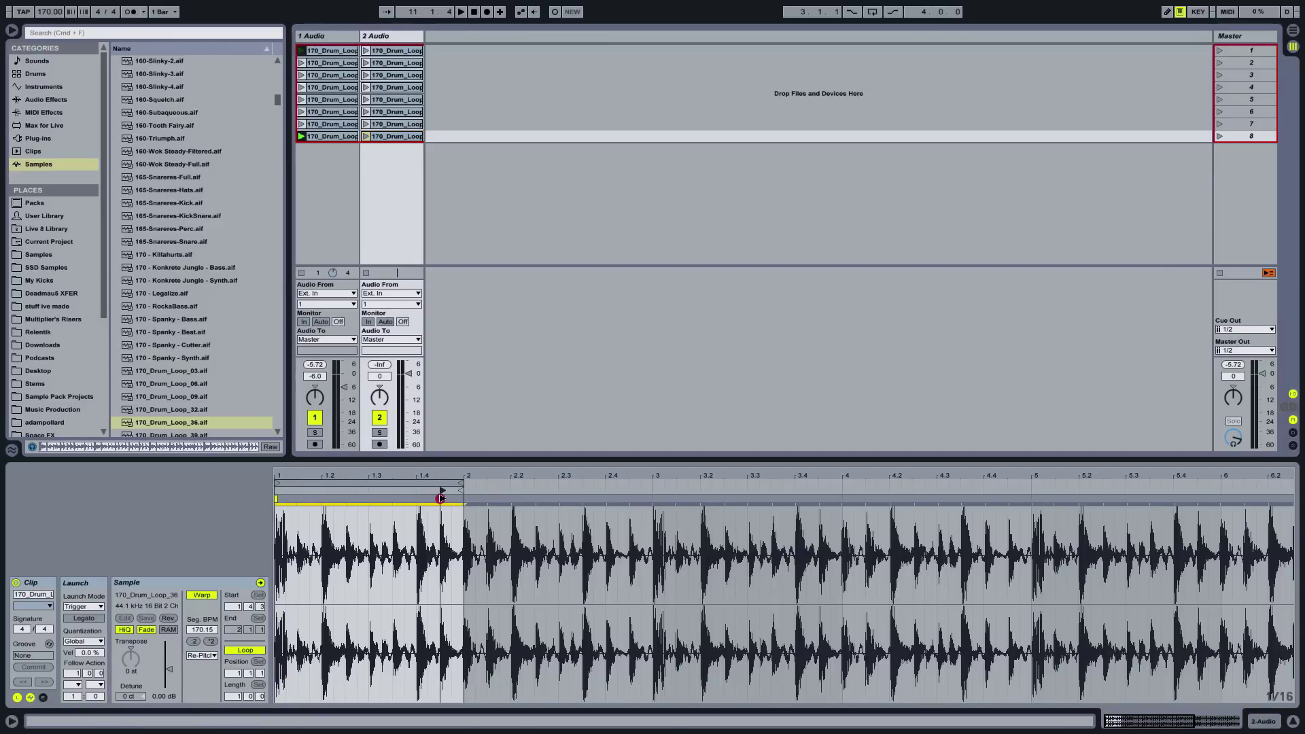
Stop the first track's clips and check each second-track clip's start point.
{"action": "left_click", "coordinate": [302, 273]}
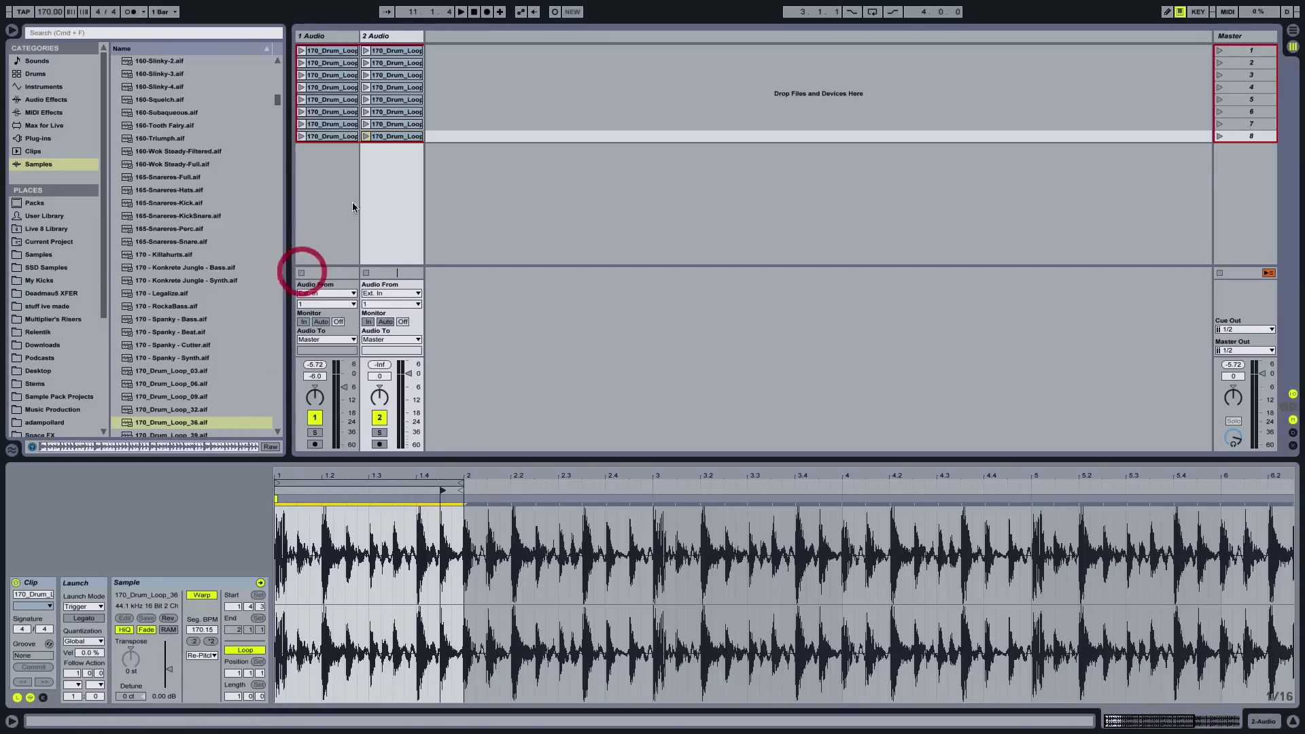
{"action": "left_click", "coordinate": [402, 52]}
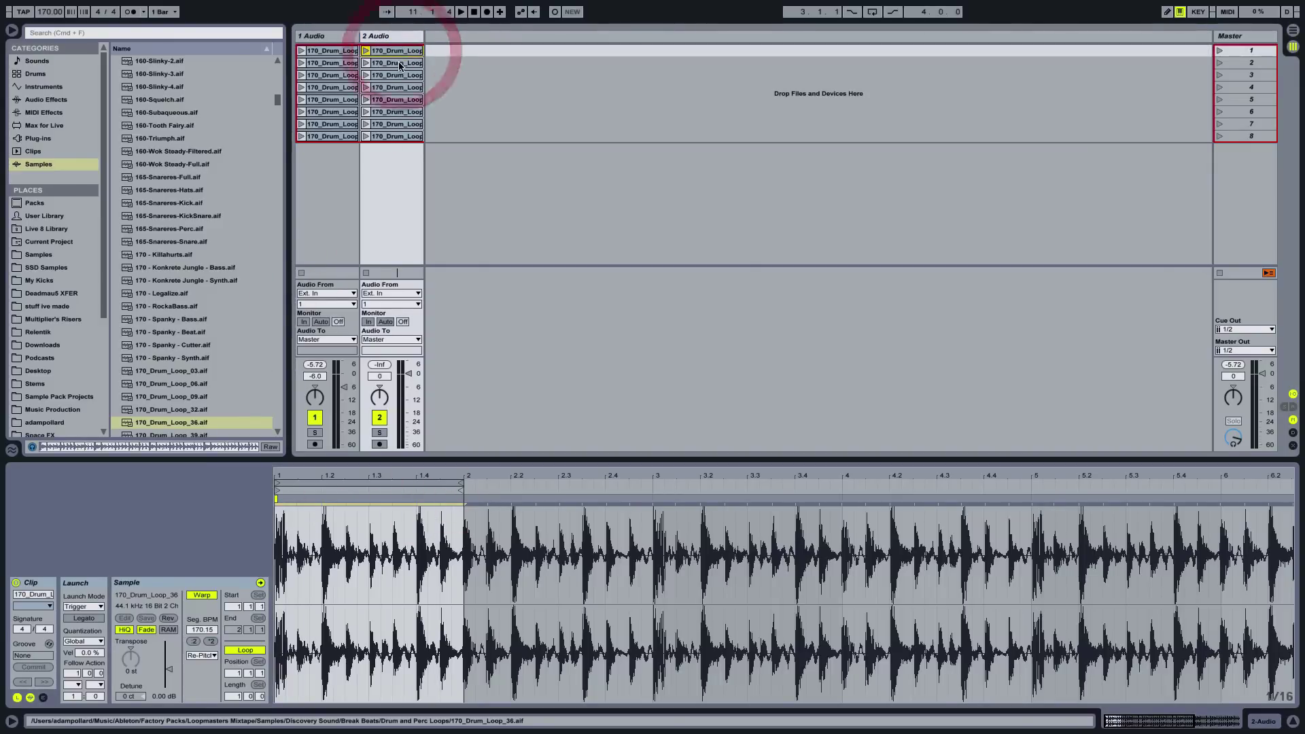
{"action": "left_click", "coordinate": [400, 63]}
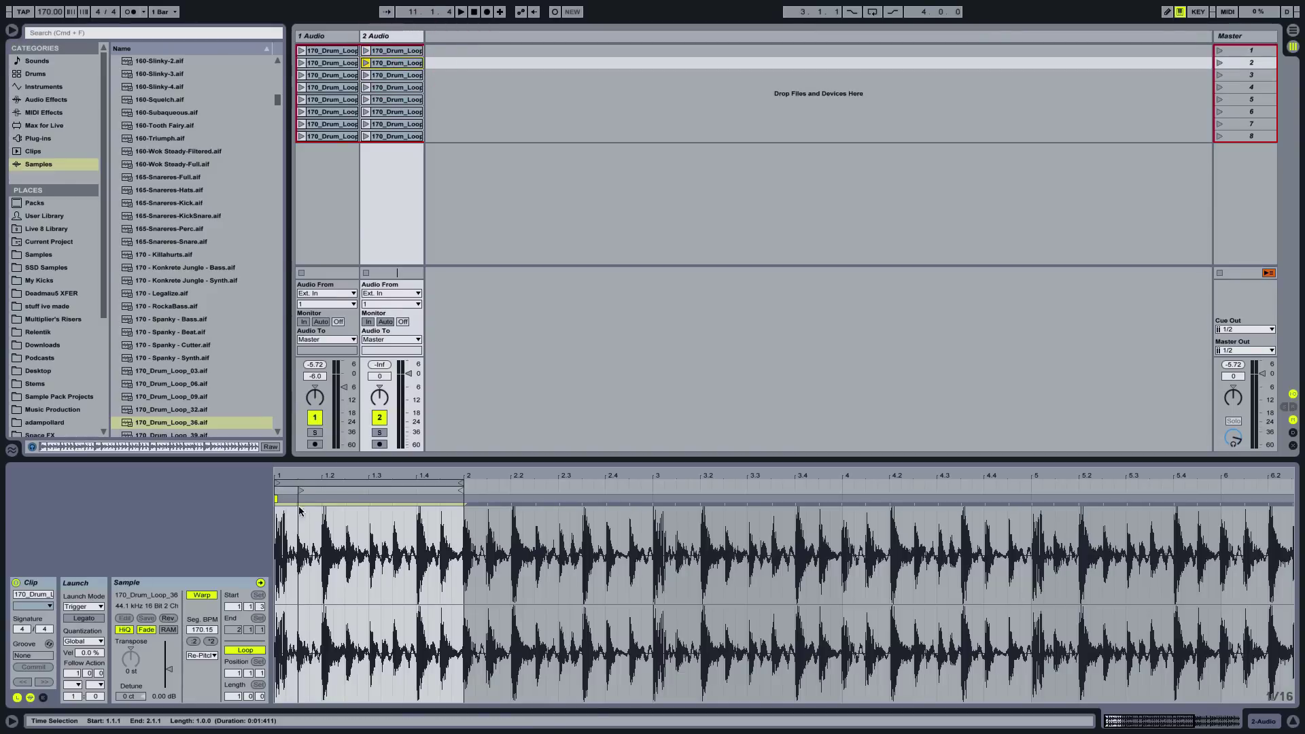
{"action": "left_click", "coordinate": [395, 54]}
{"action": "left_click", "coordinate": [394, 65]}
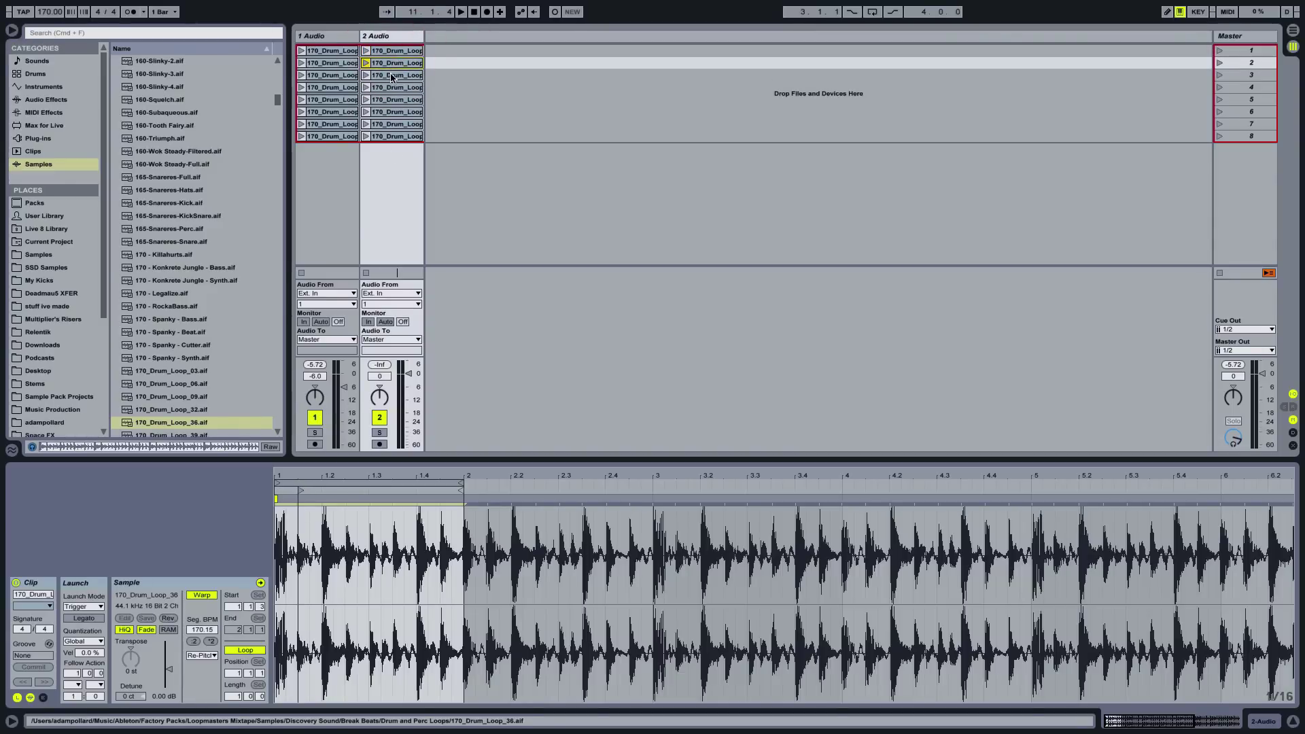
{"action": "left_click", "coordinate": [392, 76]}
{"action": "left_click", "coordinate": [391, 86]}
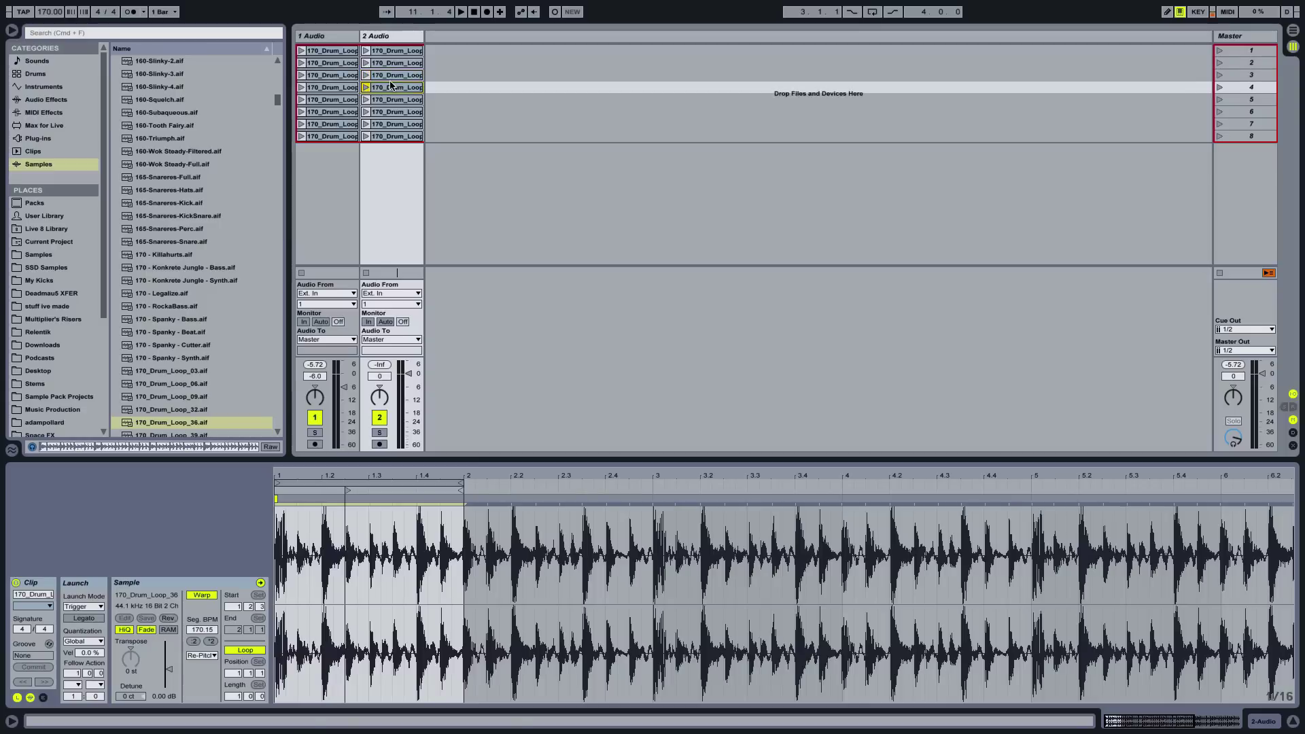
{"action": "key", "text": "Down"}
{"action": "key", "text": "Down"}
{"action": "key", "text": "Down"}
{"action": "key", "text": "Down"}
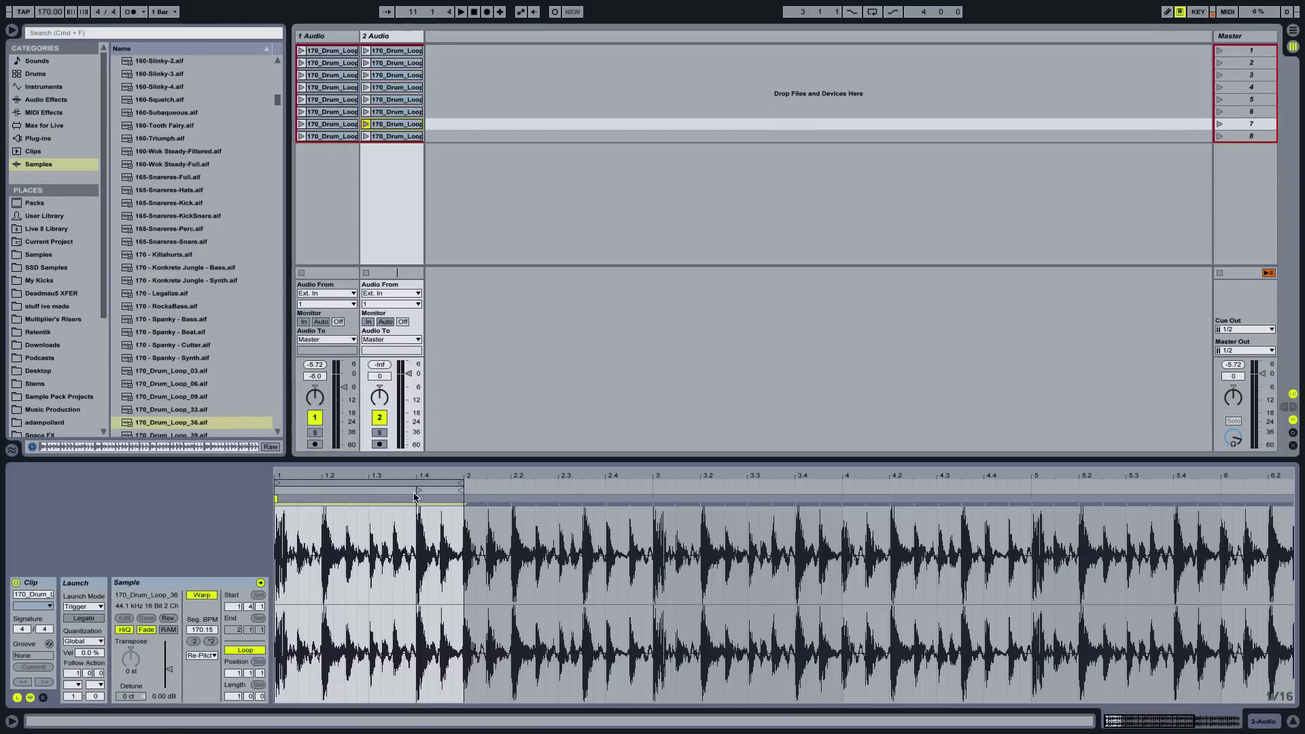
{"action": "key", "text": "Up"}
{"action": "key", "text": "Up"}
{"action": "key", "text": "Up"}
{"action": "key", "text": "Up"}
{"action": "key", "text": "Up"}
{"action": "key", "text": "Up"}
{"action": "key", "text": "Up"}
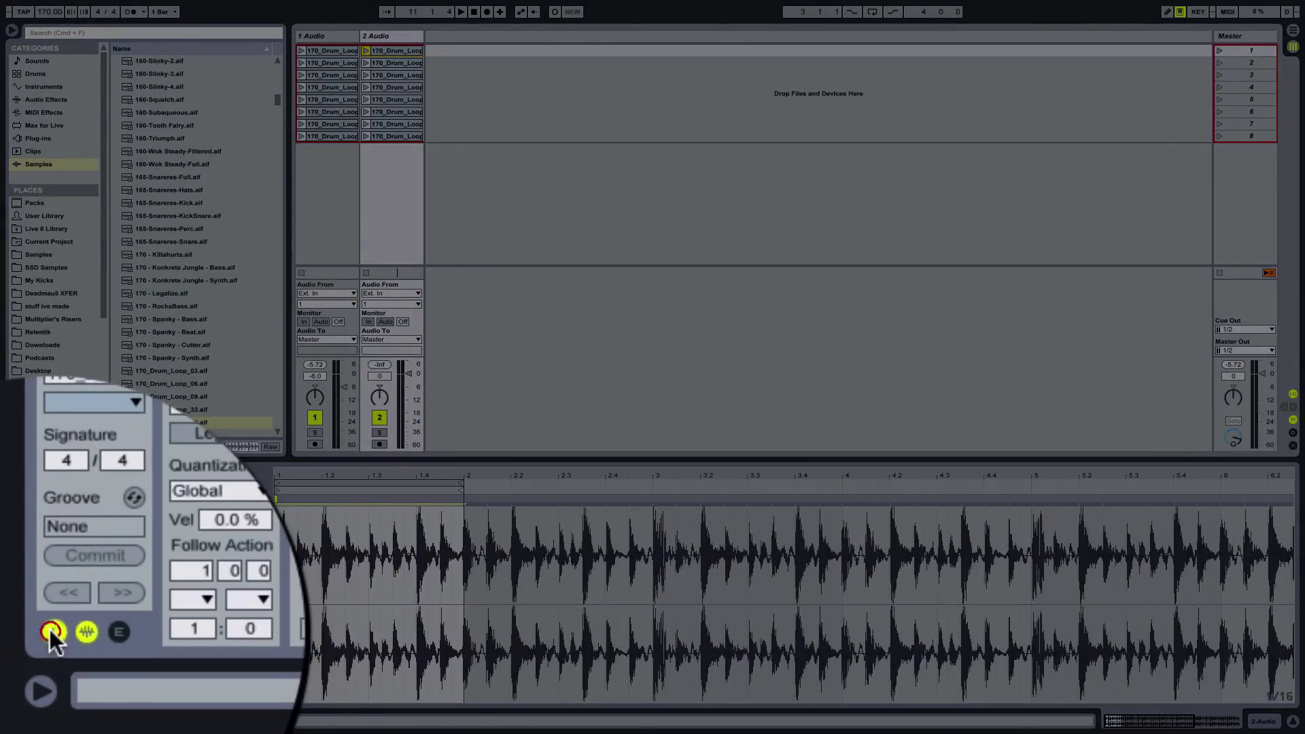
Turn clip looping on, select all eight track-2 slices, and show the Info View.
{"action": "left_click", "coordinate": [51, 631]}
{"action": "left_click", "coordinate": [53, 633]}
{"action": "left_click", "coordinate": [53, 634]}
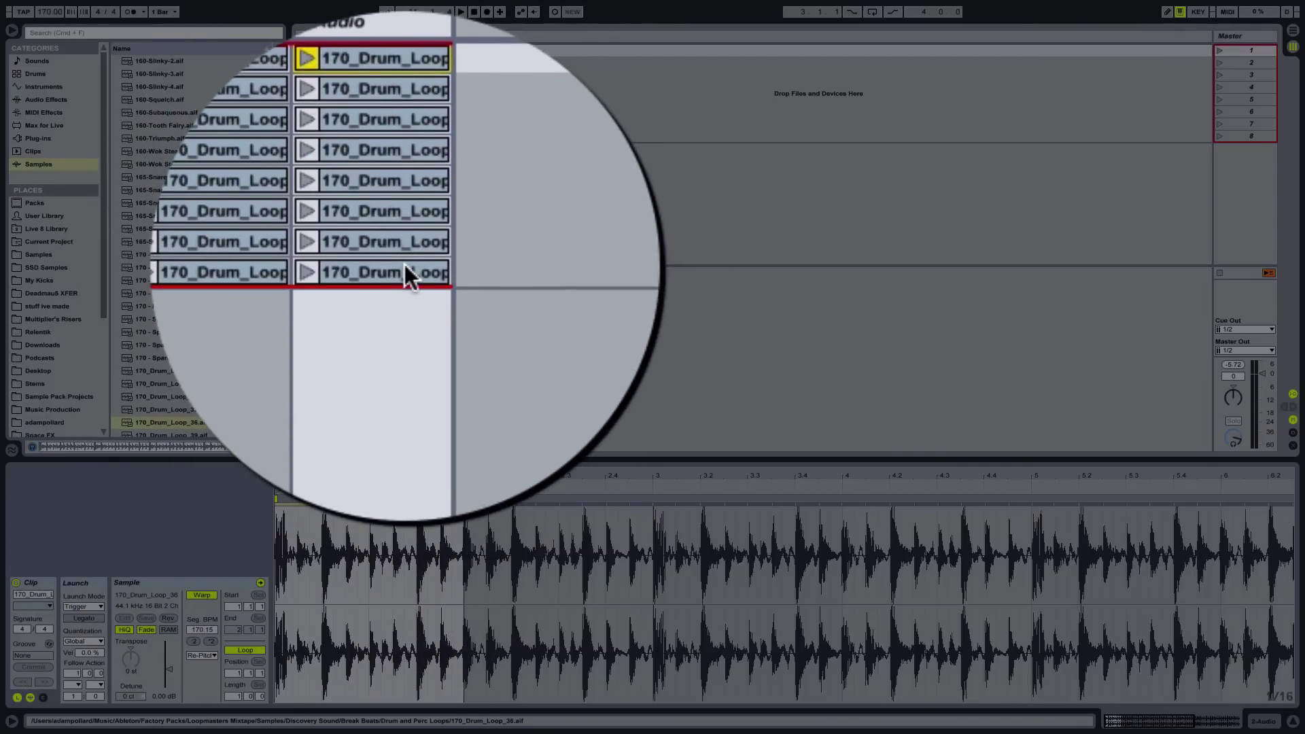
{"action": "left_click", "coordinate": [405, 267], "text": "shift"}
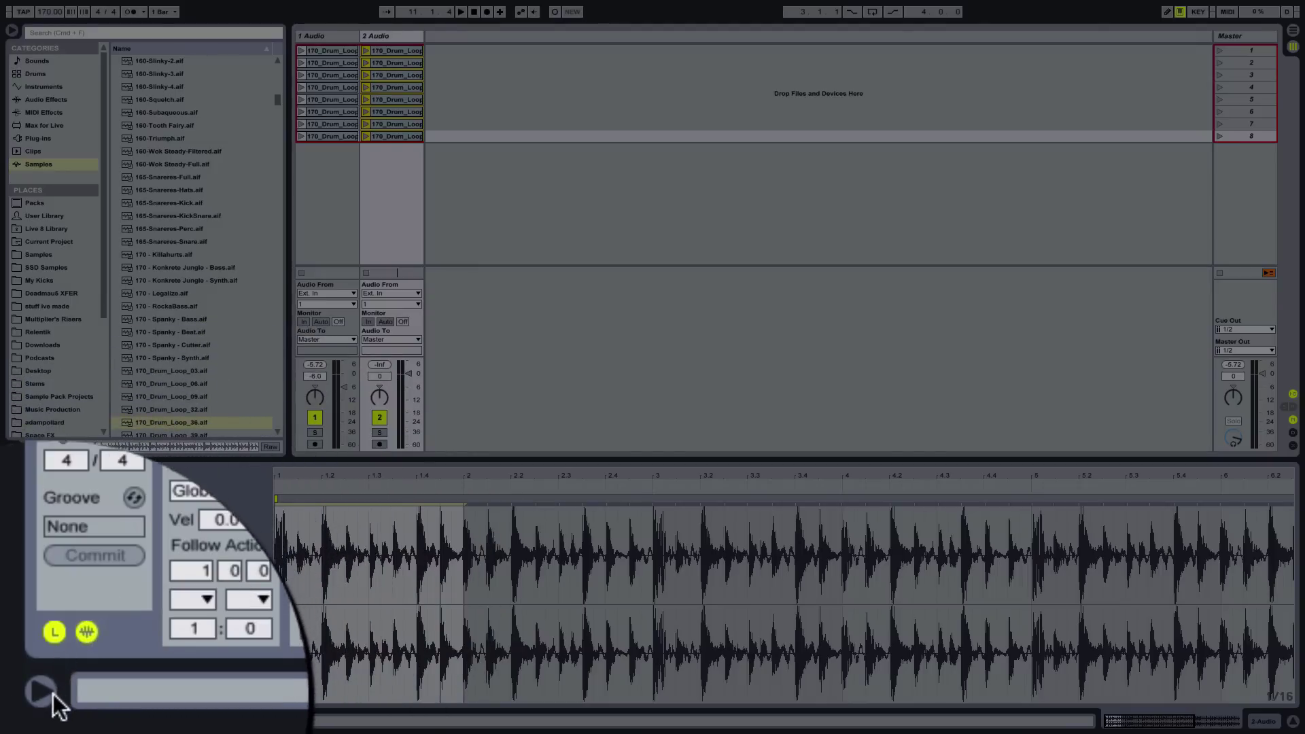
{"action": "left_click", "coordinate": [12, 721]}
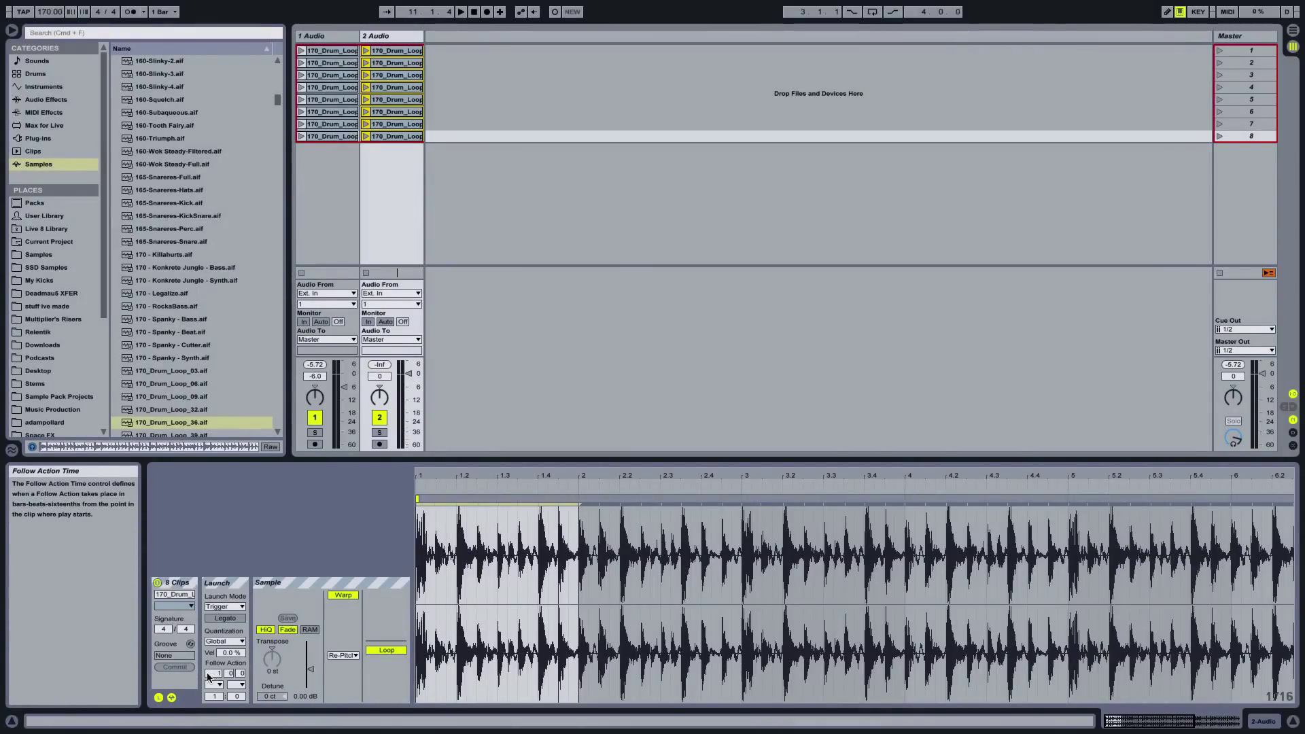
Hide the Info View, nudge the first slice's start slightly later, and select all eight slices.
{"action": "left_click", "coordinate": [11, 720]}
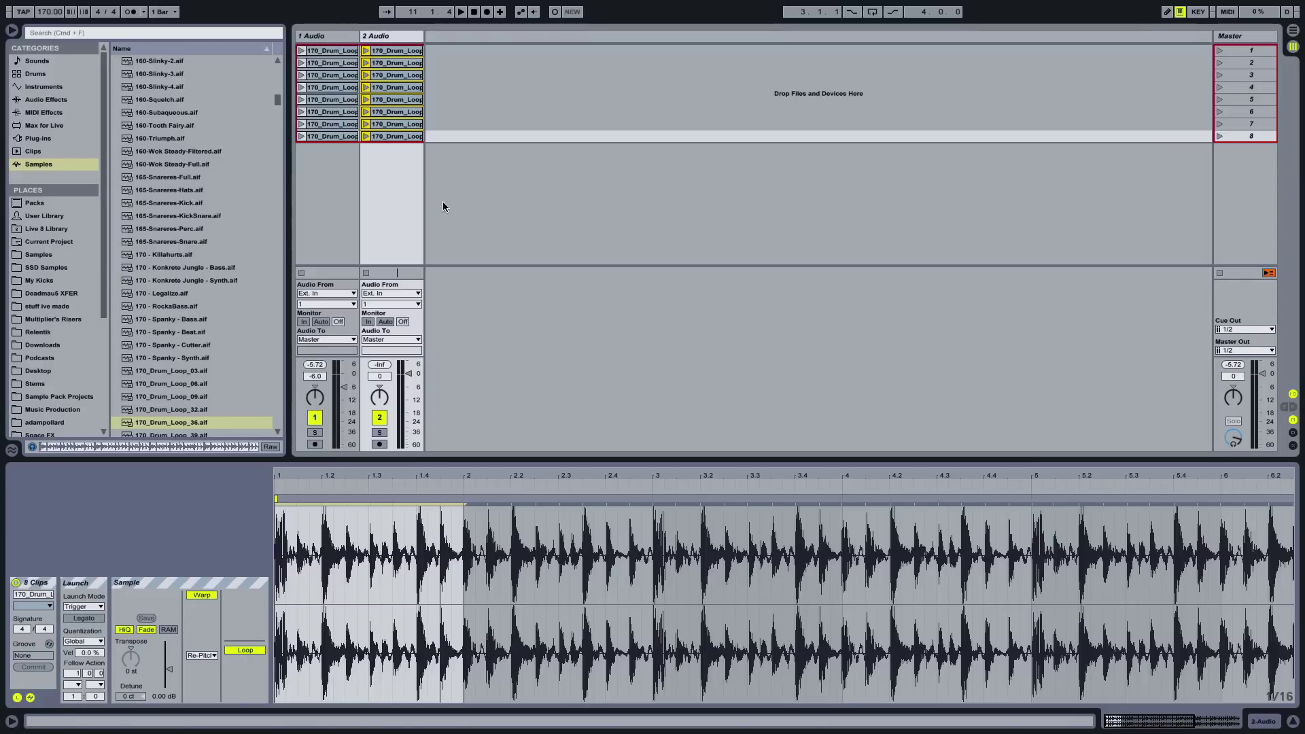
{"action": "left_click", "coordinate": [411, 99]}
{"action": "left_click", "coordinate": [405, 62]}
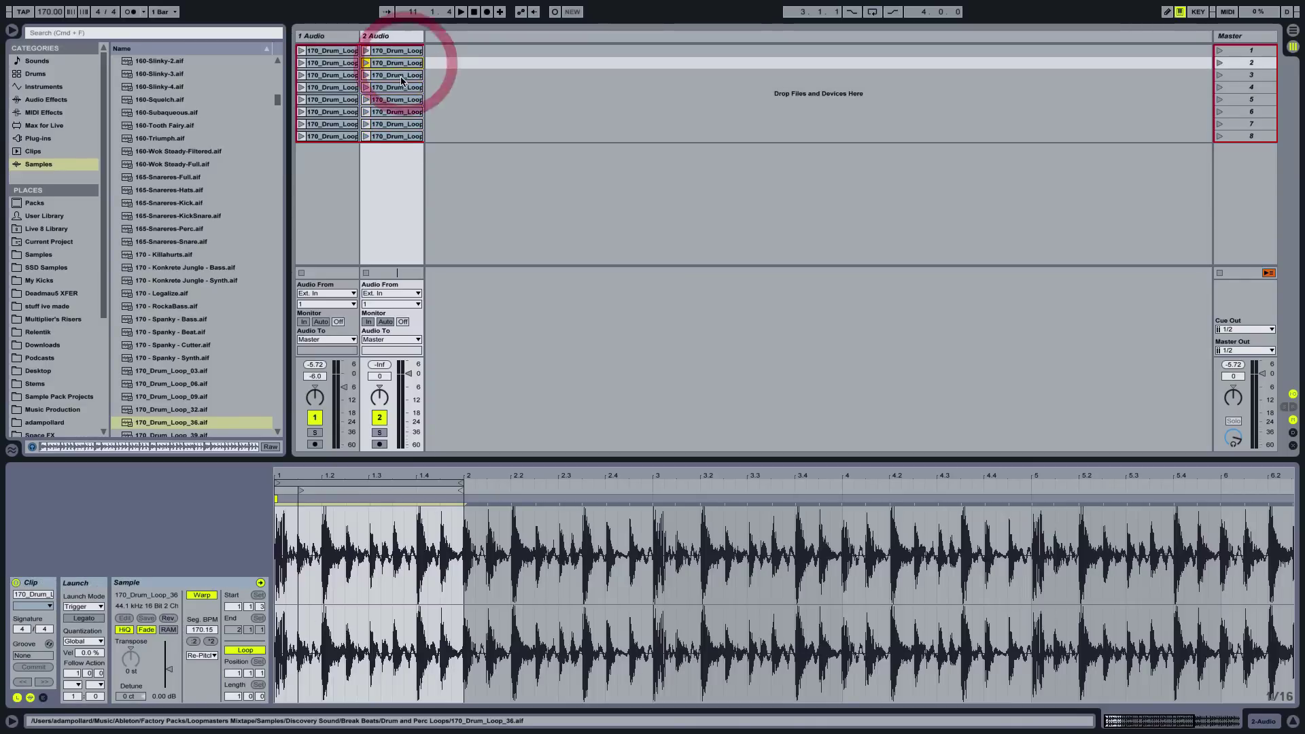
{"action": "left_click", "coordinate": [387, 53]}
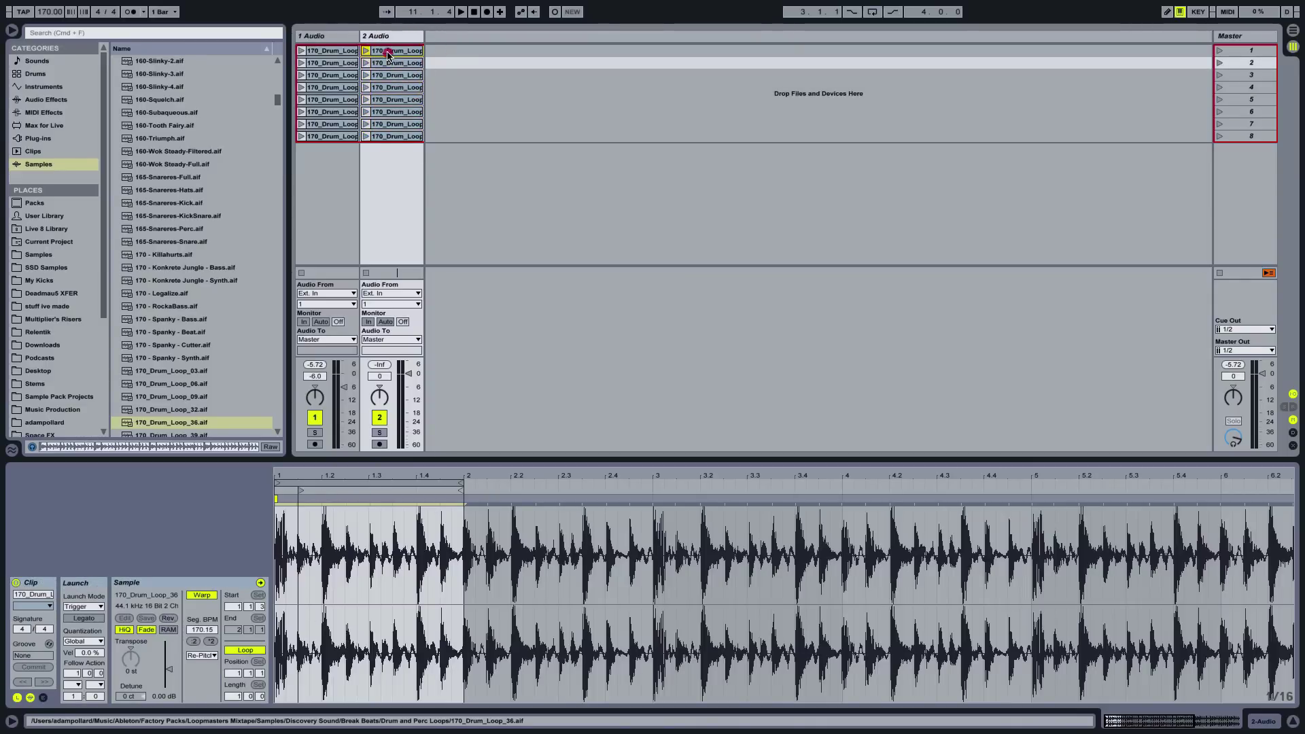
{"action": "left_click_drag", "start_coordinate": [284, 498], "coordinate": [301, 491]}
{"action": "left_click", "coordinate": [386, 67]}
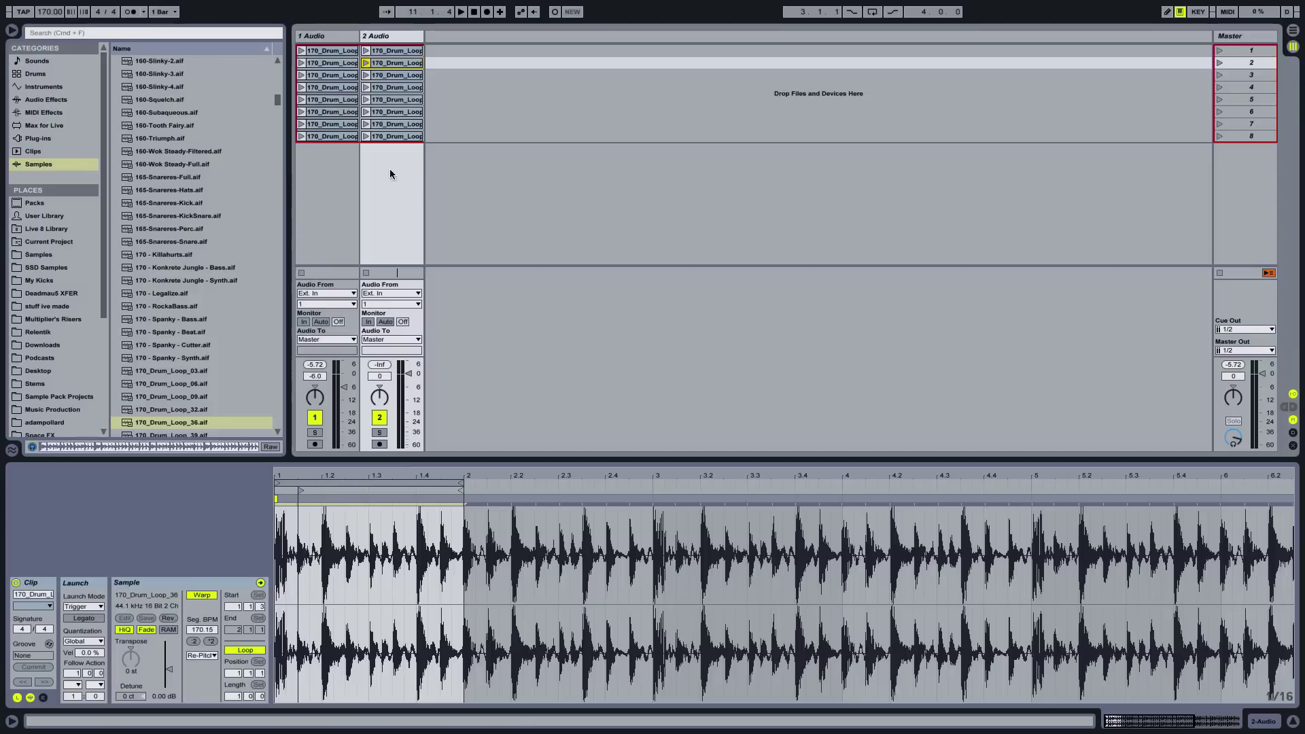
{"action": "left_click", "coordinate": [388, 51]}
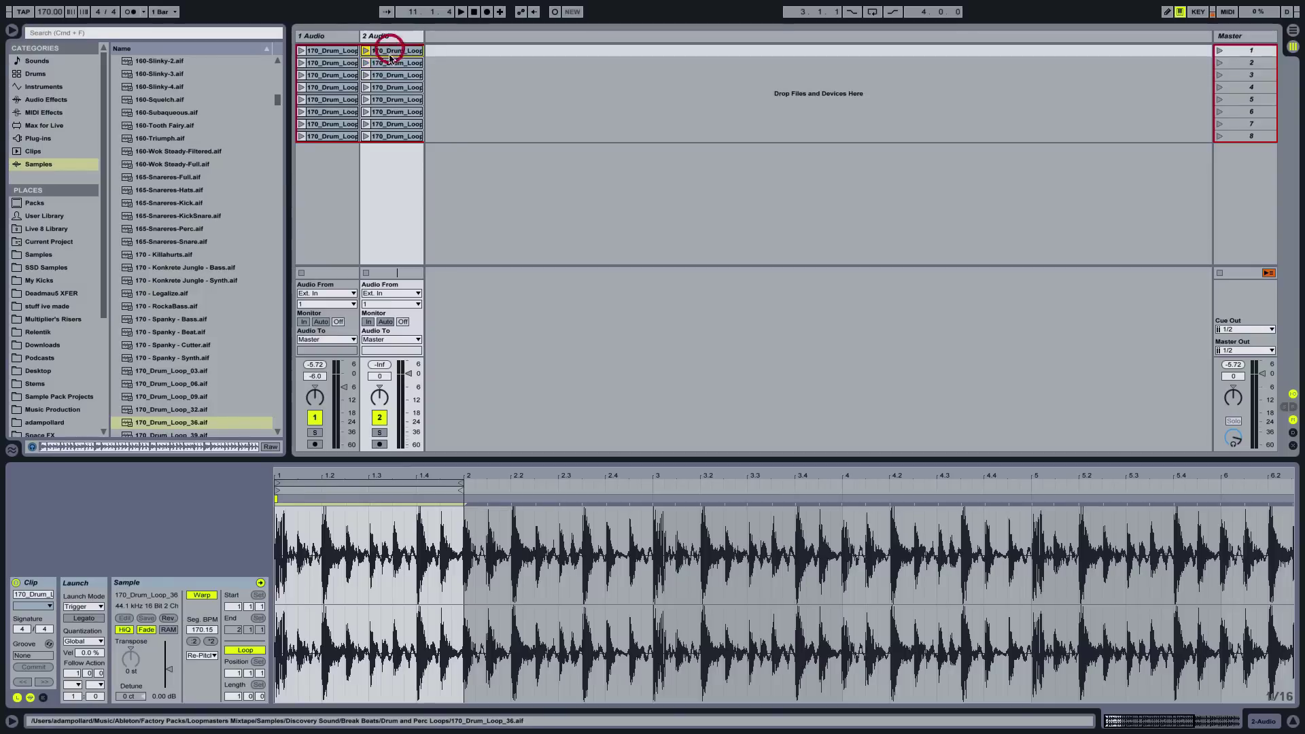
{"action": "left_click", "coordinate": [400, 137], "text": "shift"}
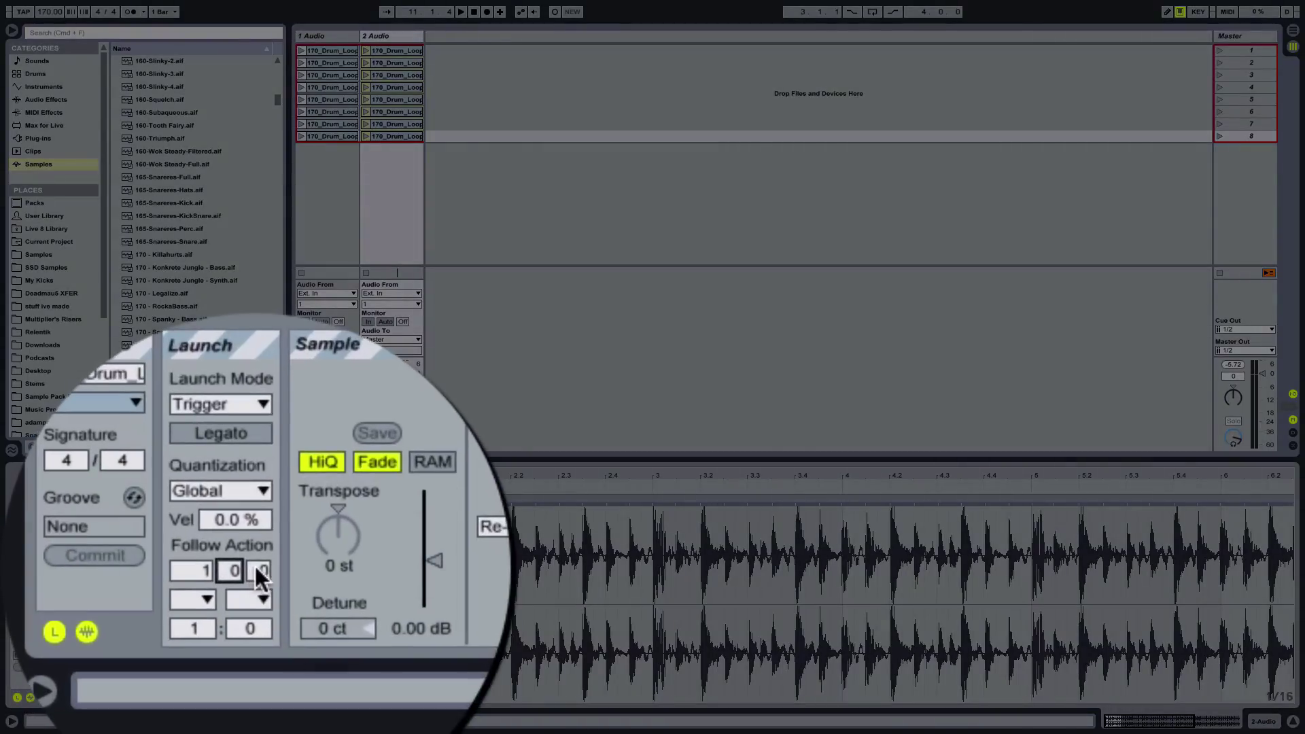
Set the eight slices' Follow Action time to 0.0.2 in the Launch box.
{"action": "left_click", "coordinate": [99, 674]}
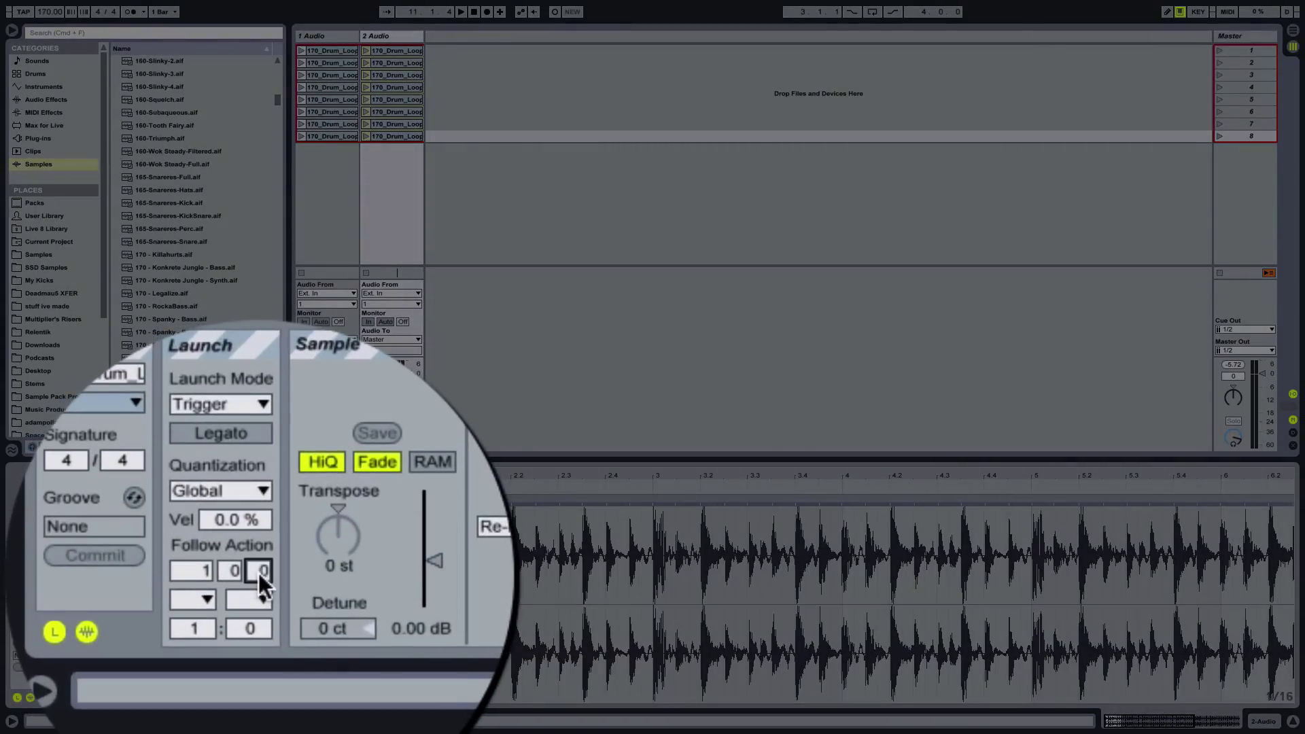
{"action": "type", "text": "2"}
{"action": "left_click", "coordinate": [202, 575]}
{"action": "type", "text": "0"}
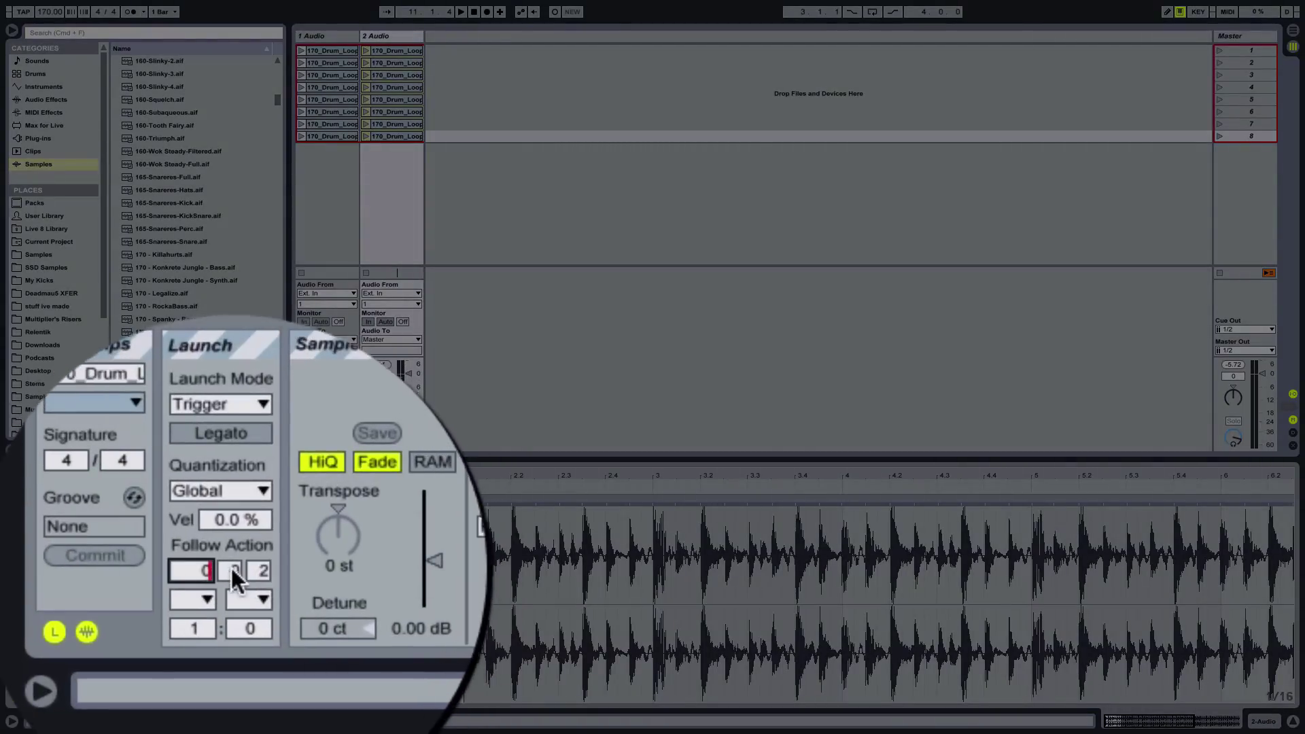
{"action": "left_click", "coordinate": [263, 568]}
{"action": "type", "text": "1"}
{"action": "type", "text": "2"}
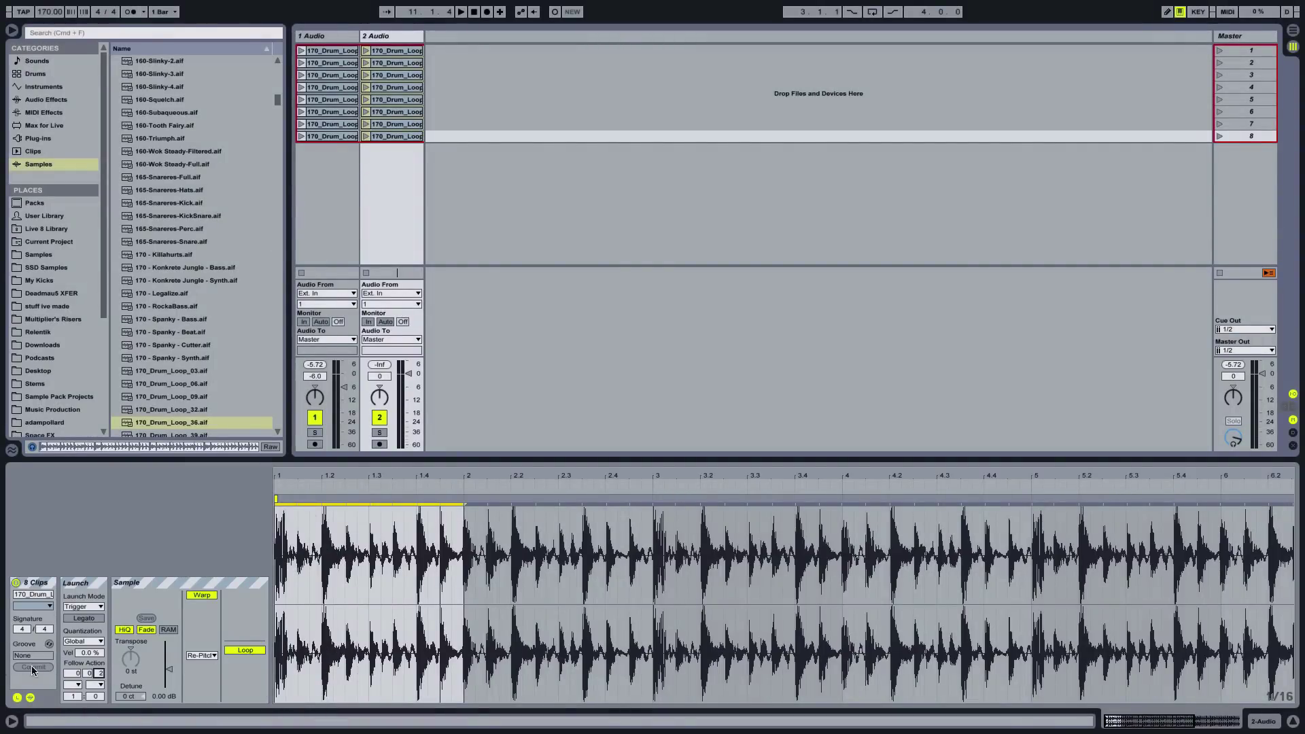
Choose Any as the eight slices' first Follow Action, then deselect the clips.
{"action": "left_click", "coordinate": [77, 686]}
{"action": "left_click", "coordinate": [77, 687]}
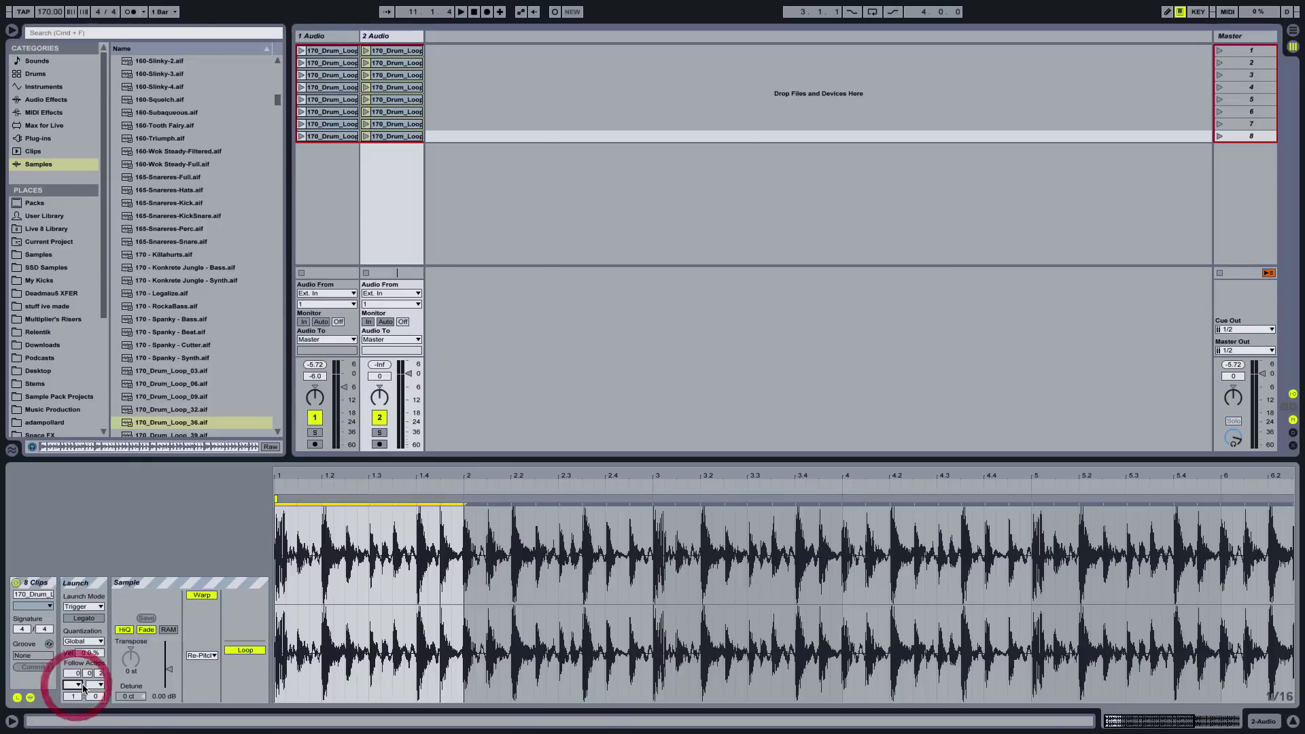
{"action": "left_click", "coordinate": [90, 686]}
{"action": "left_click", "coordinate": [76, 687]}
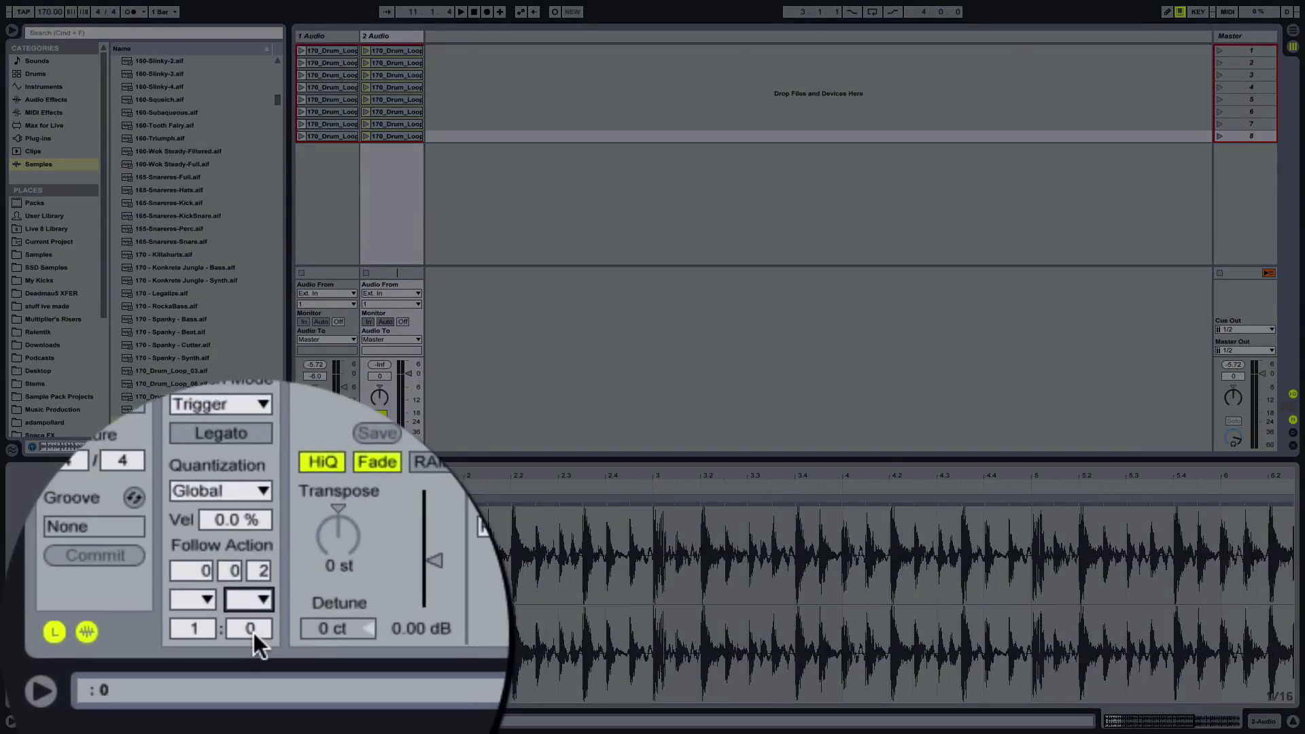
{"action": "left_click", "coordinate": [250, 601]}
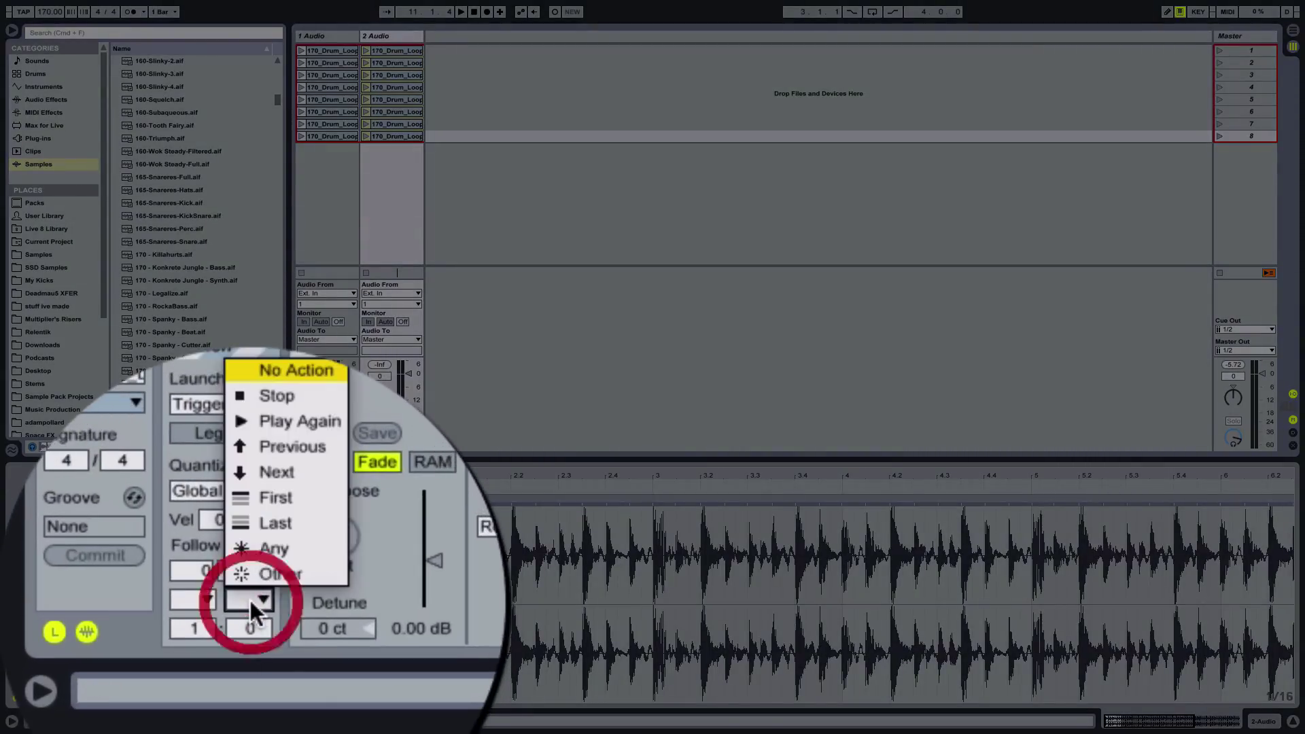
{"action": "left_click", "coordinate": [204, 601]}
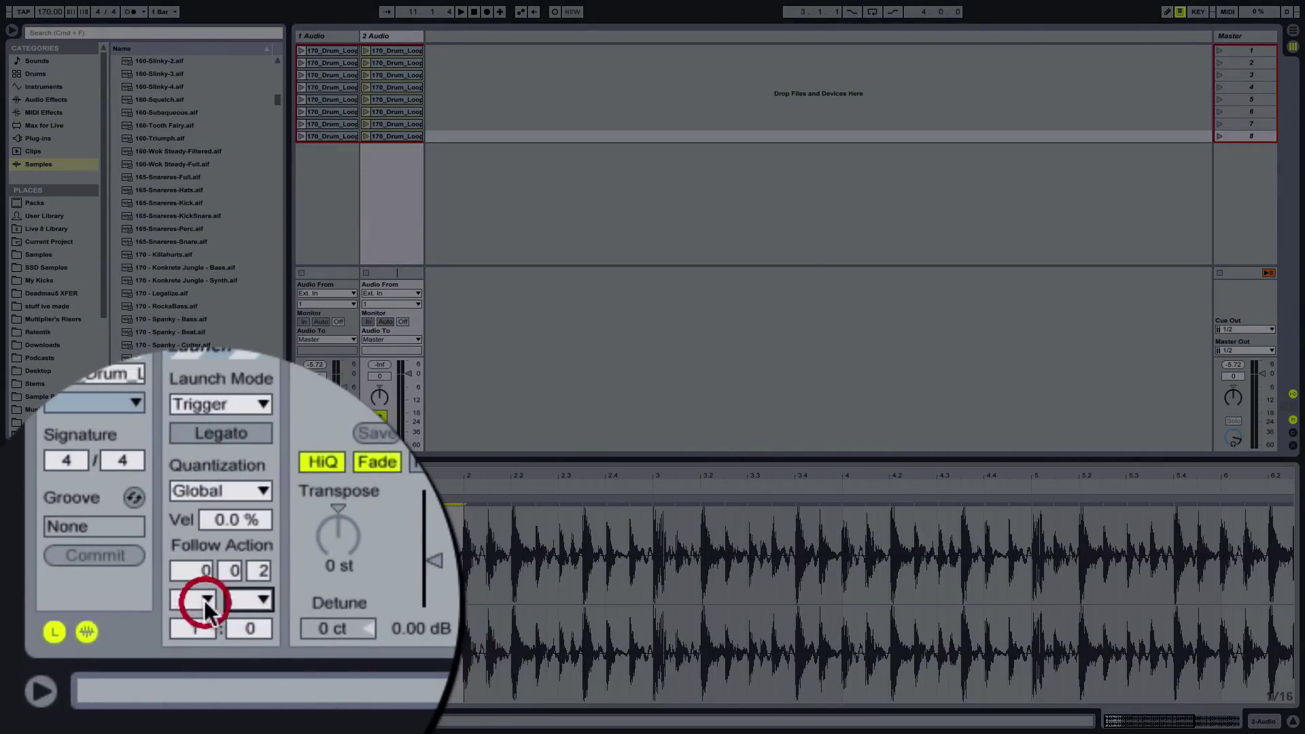
{"action": "left_click", "coordinate": [204, 596]}
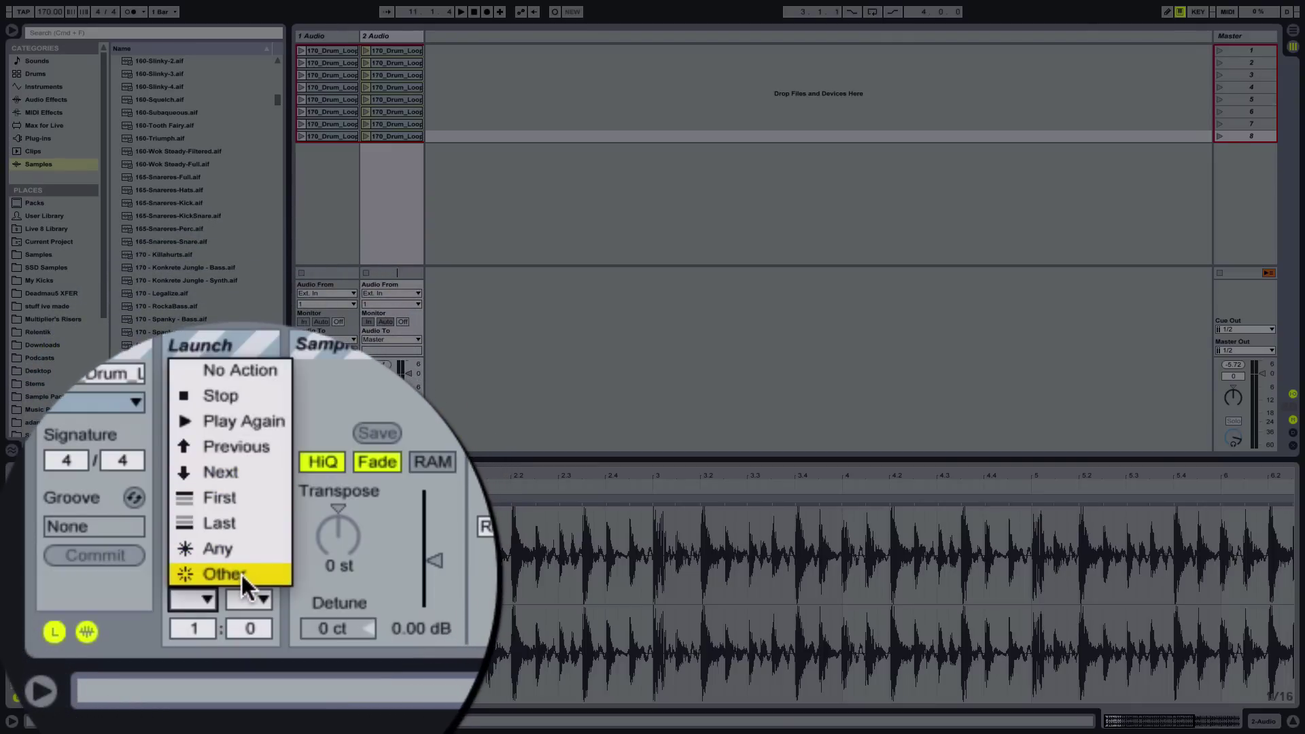
{"action": "left_click", "coordinate": [219, 538]}
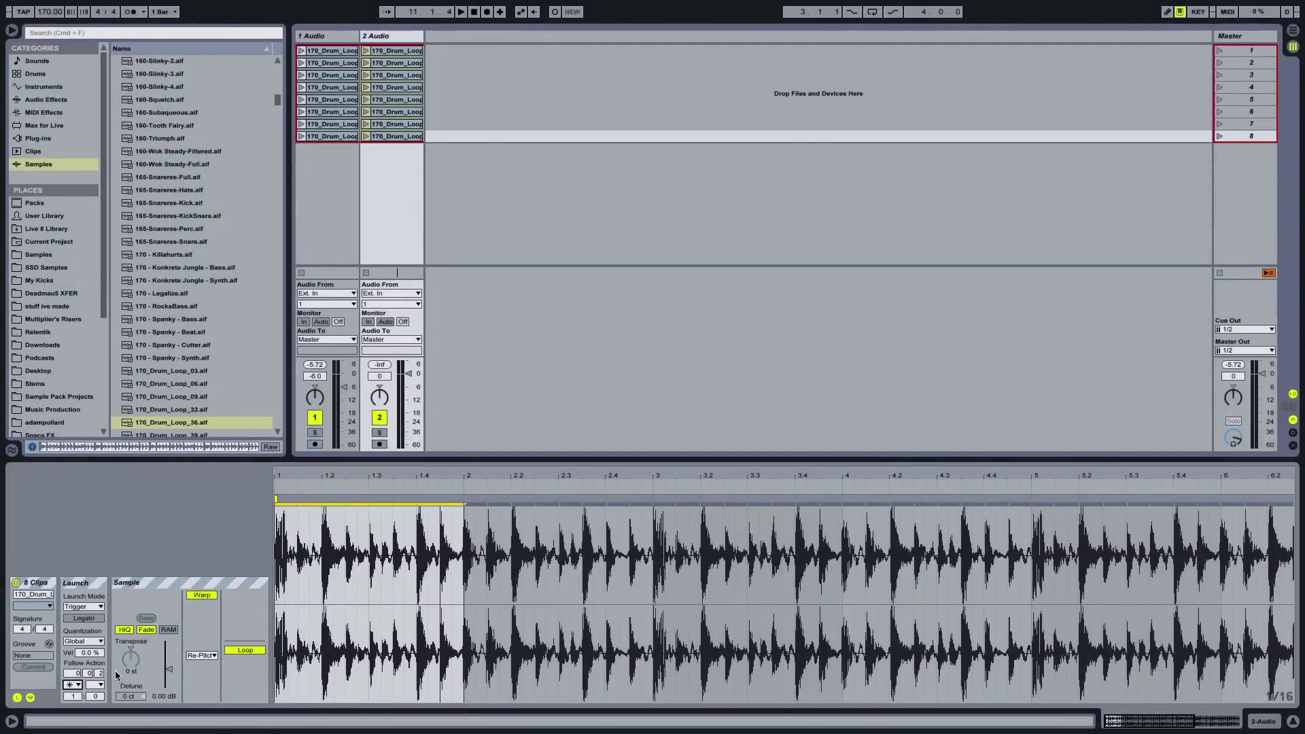
{"action": "left_click", "coordinate": [447, 180]}
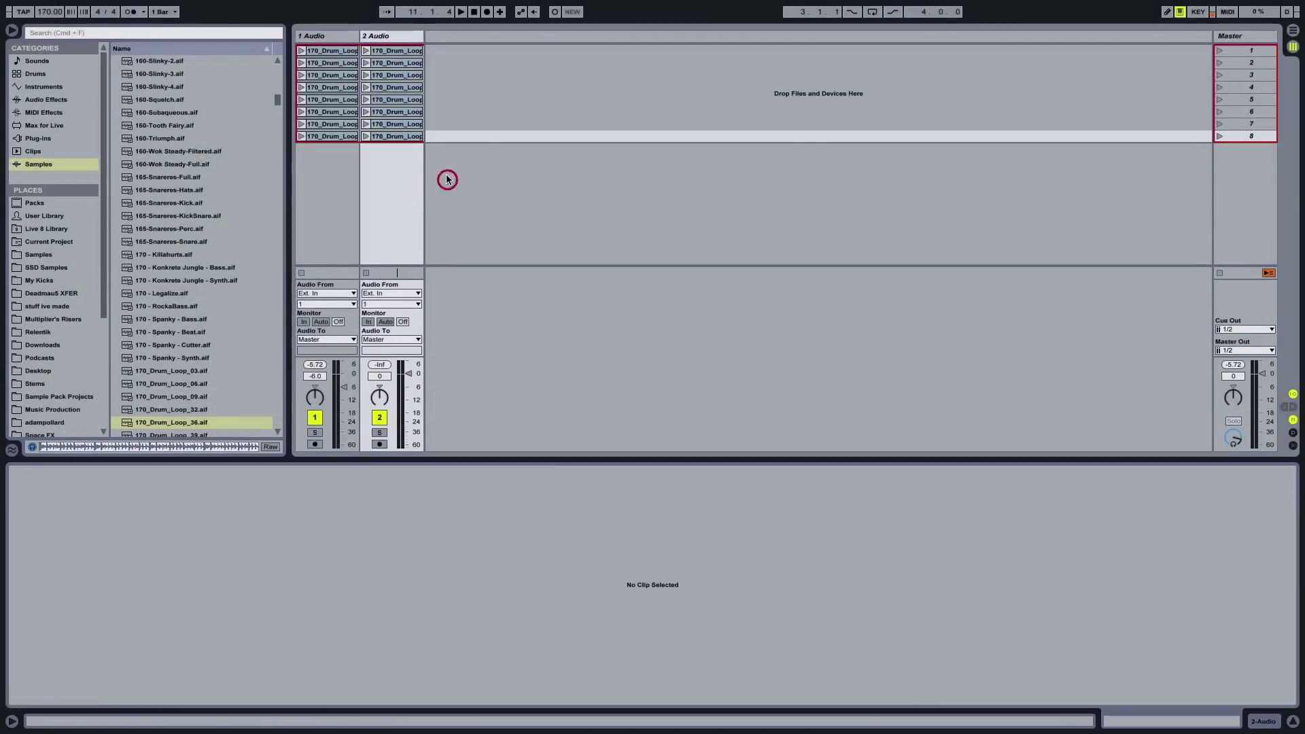
Launch track 2's second slice to hear the random Follow Actions, then stop playback.
{"action": "left_click", "coordinate": [366, 62]}
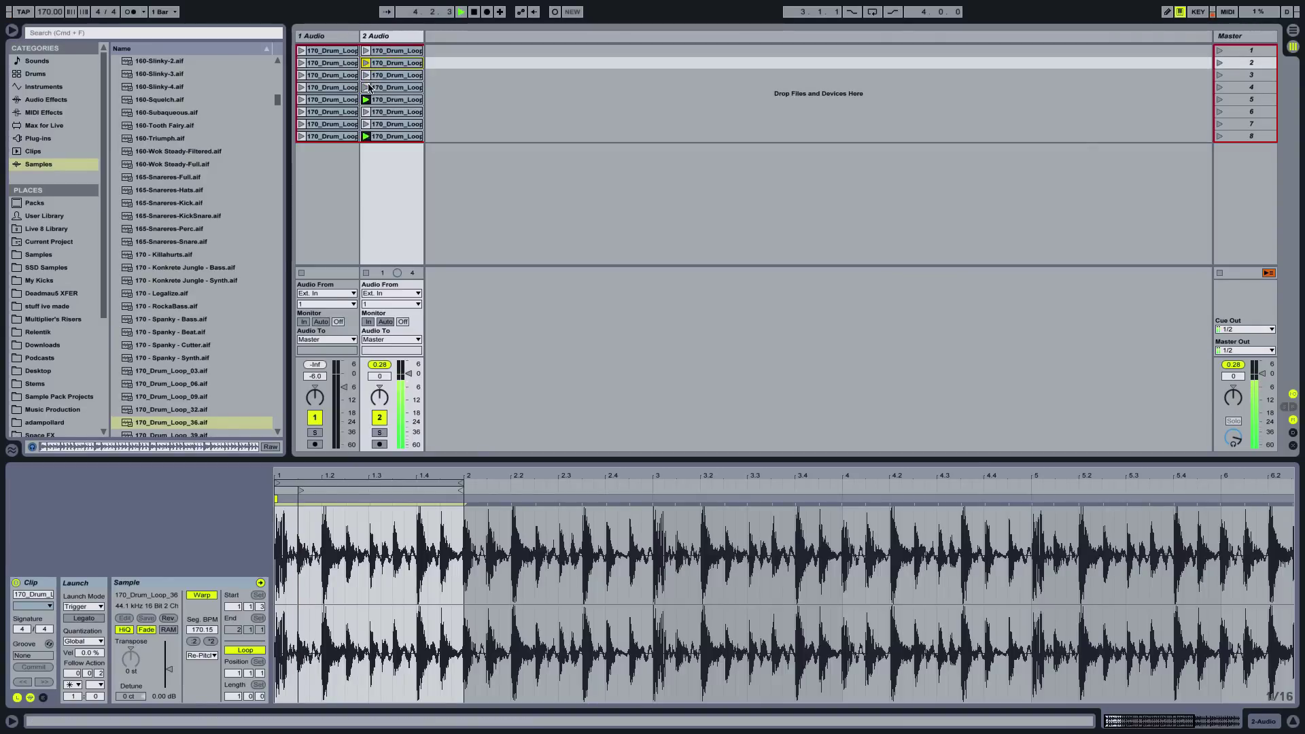
{"action": "key", "text": "space"}
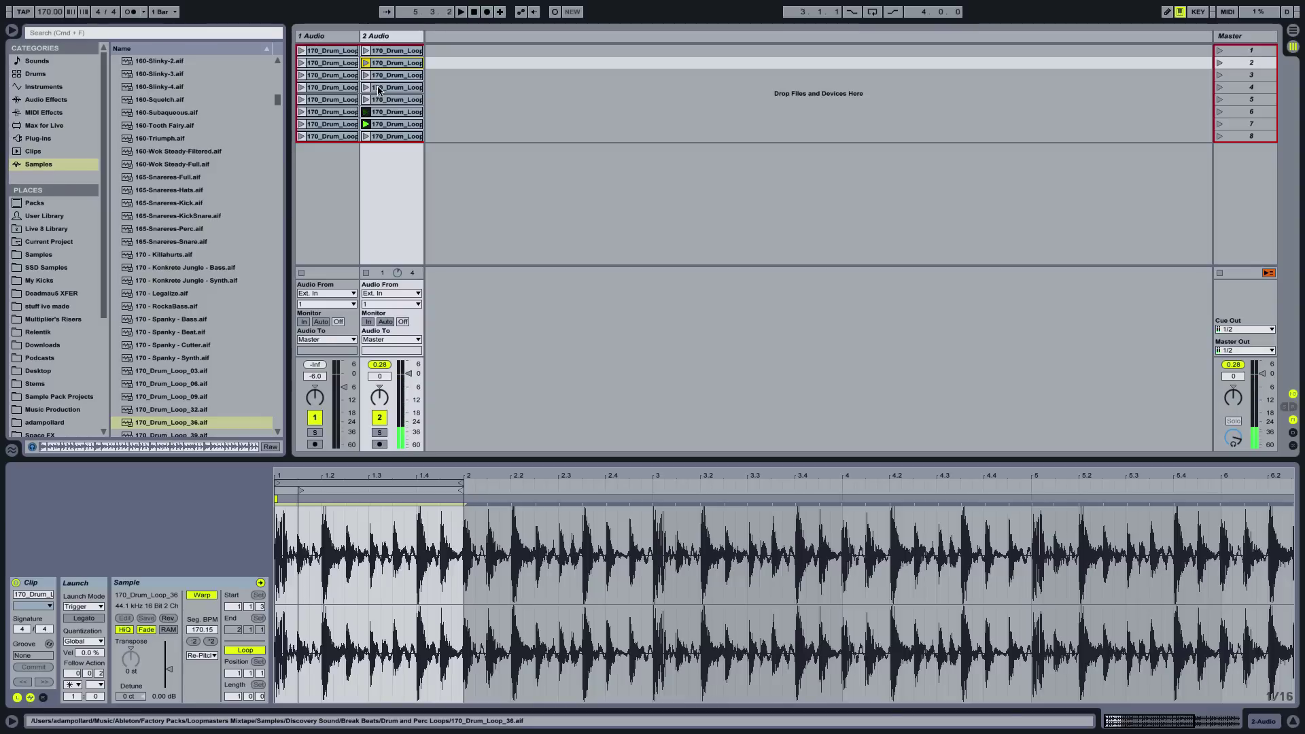